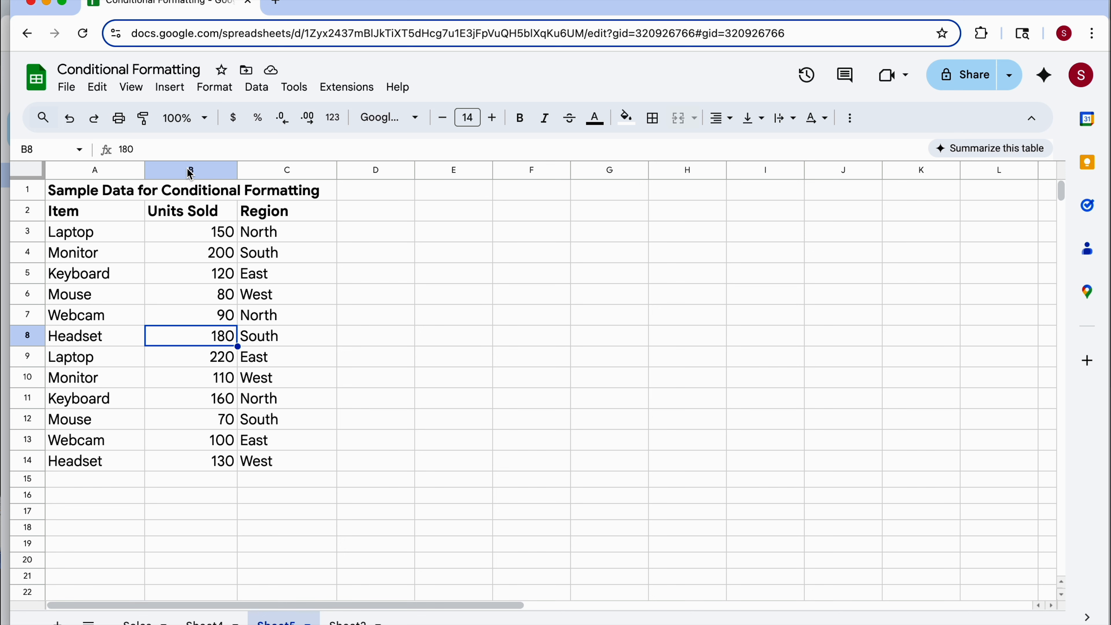
Step: Create a conditional formatting rule for the Units Sold column and set its range to B:B
left_click(203, 170)
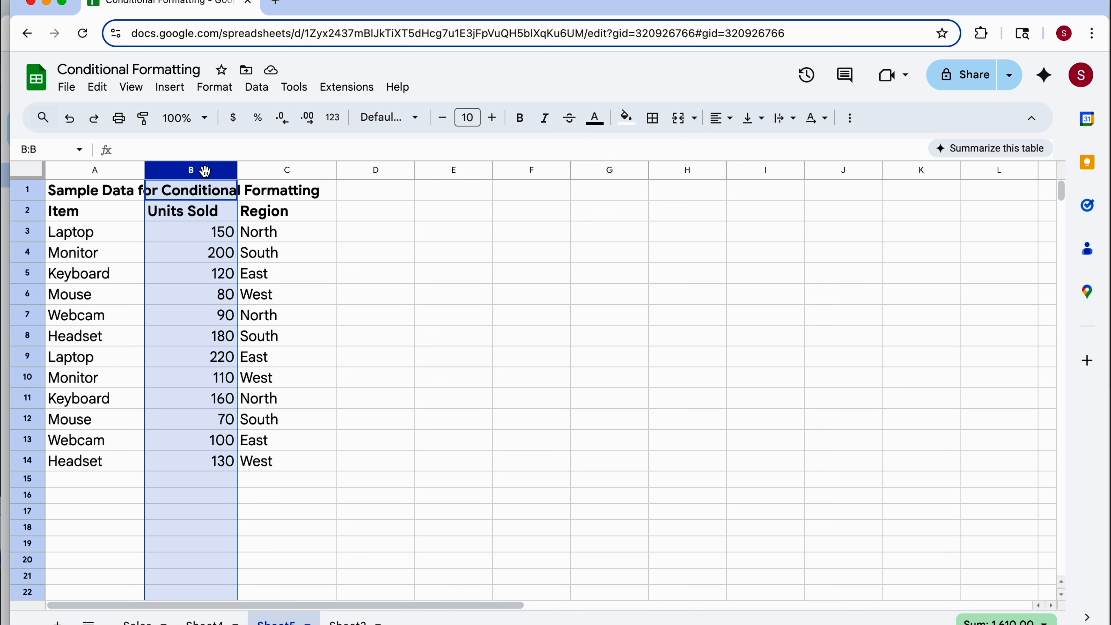
left_click(215, 89)
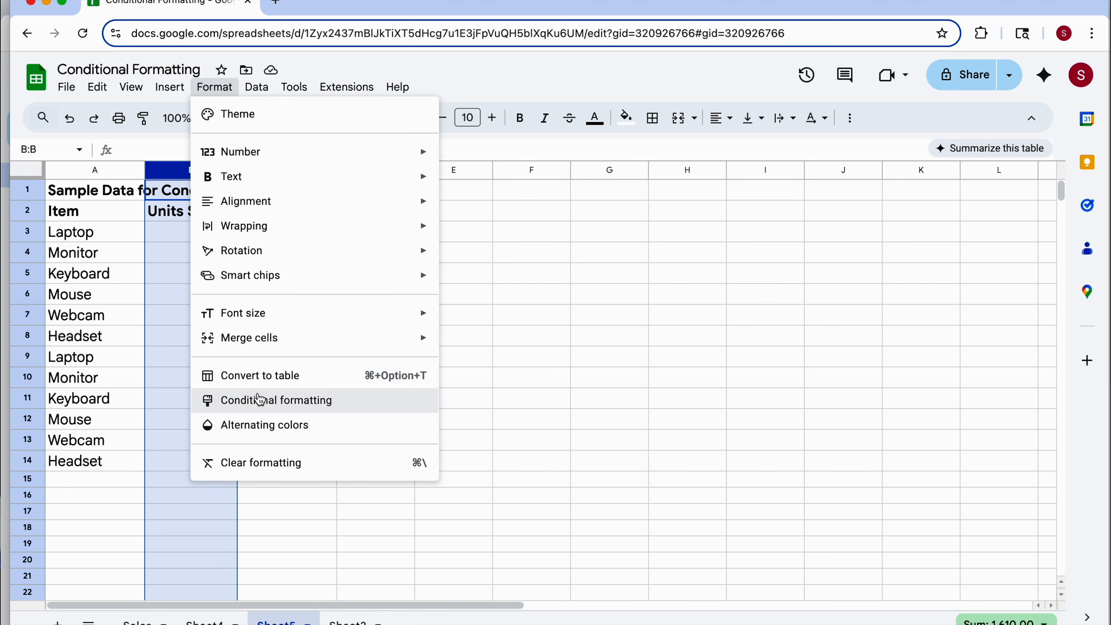
left_click(268, 402)
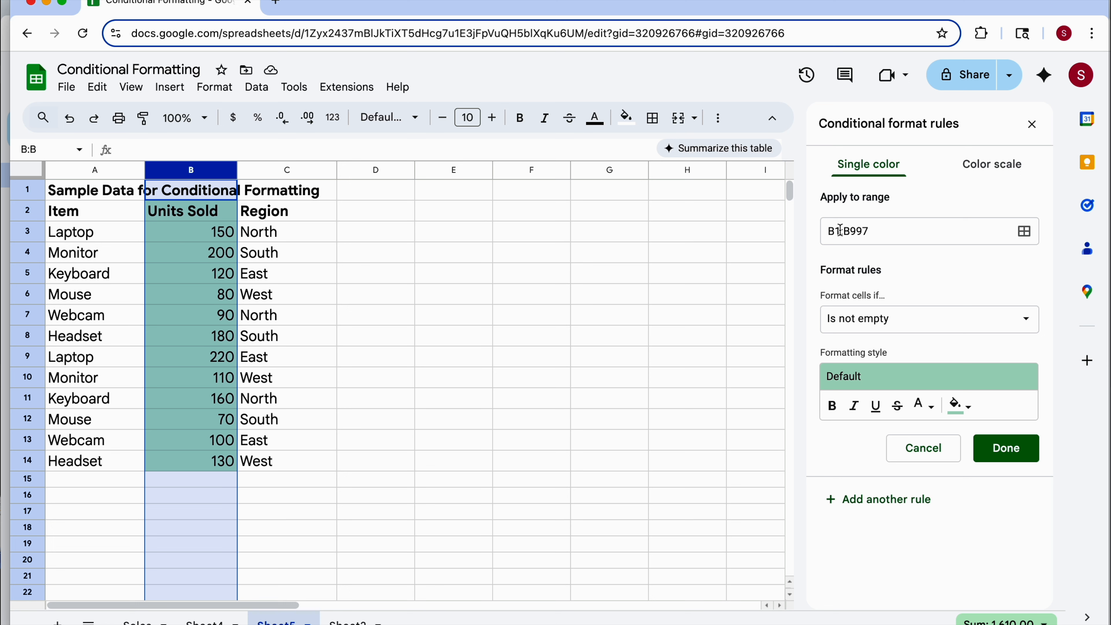
left_click(840, 231)
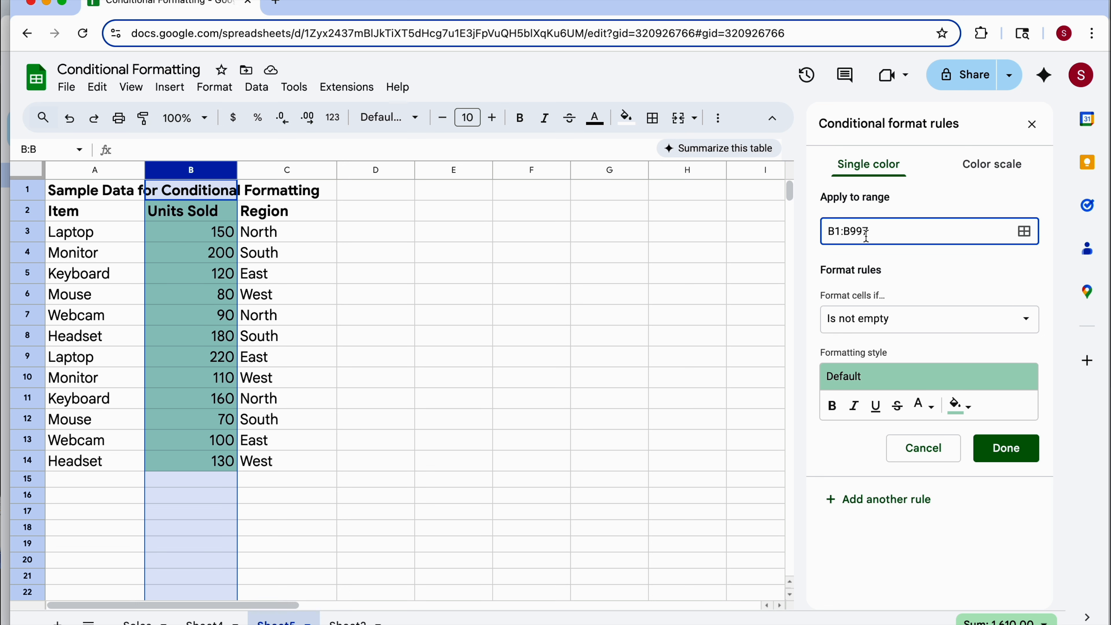
key("BackSpace")
left_click(875, 232)
key("BackSpace")
key("BackSpace")
key("BackSpace")
Step: Set the rule's condition to format cells greater than or equal to 150
left_click(1010, 331)
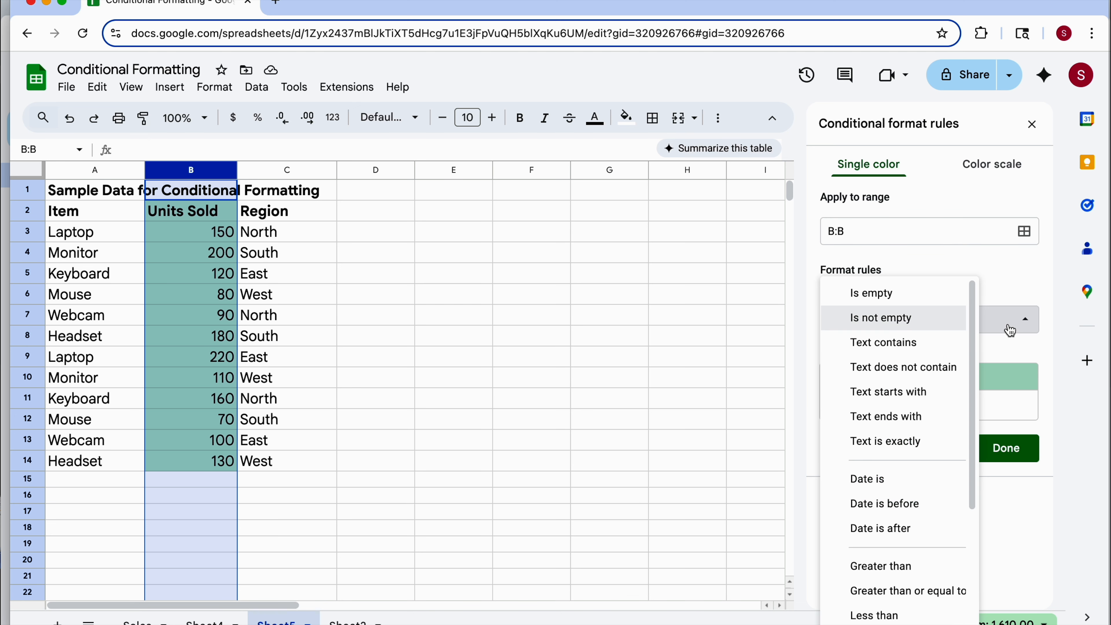
scroll(943, 425, "down", 2)
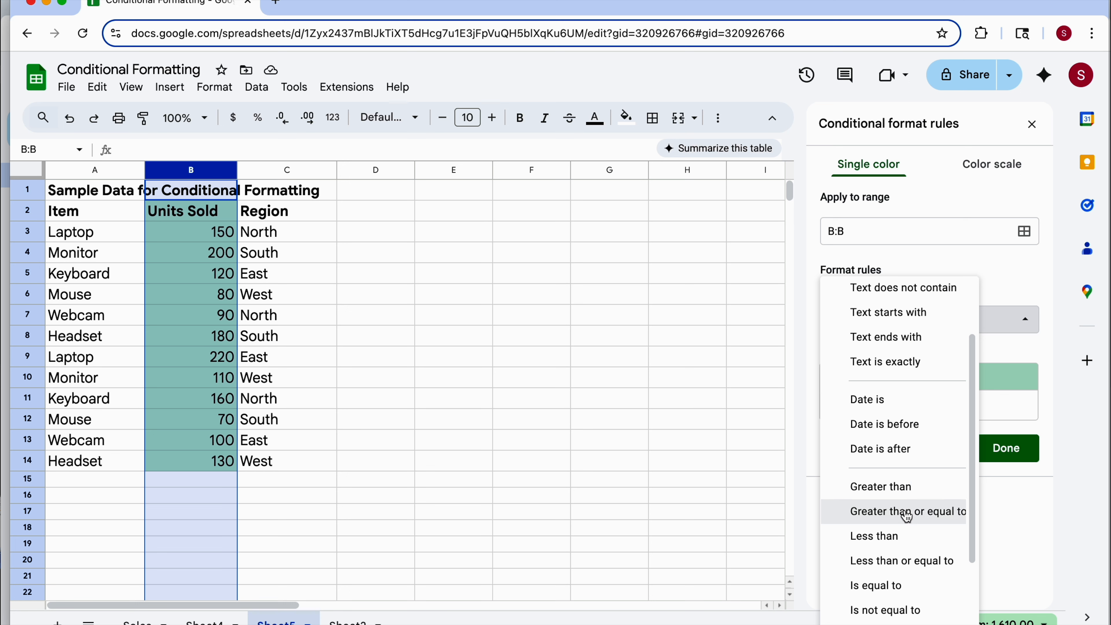
left_click(908, 517)
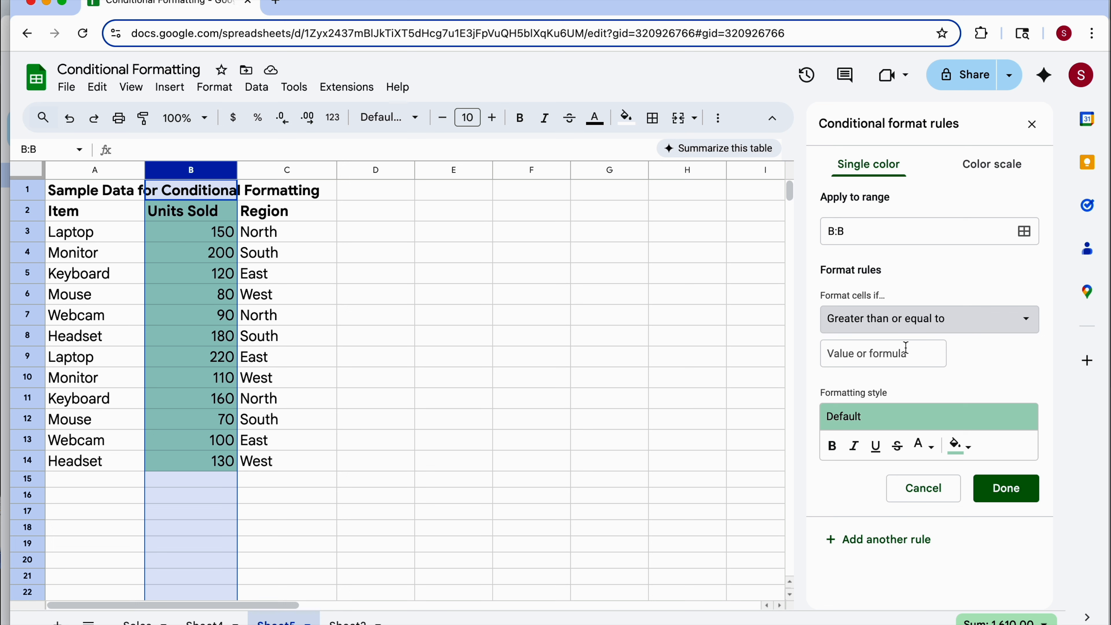
left_click(896, 360)
type("150")
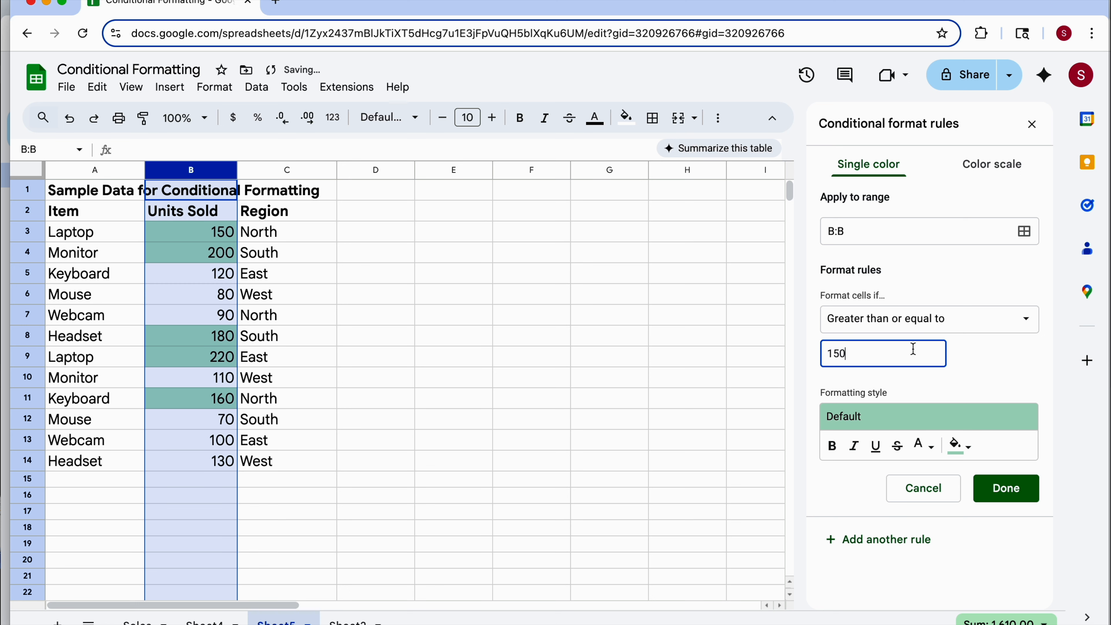
left_click(988, 371)
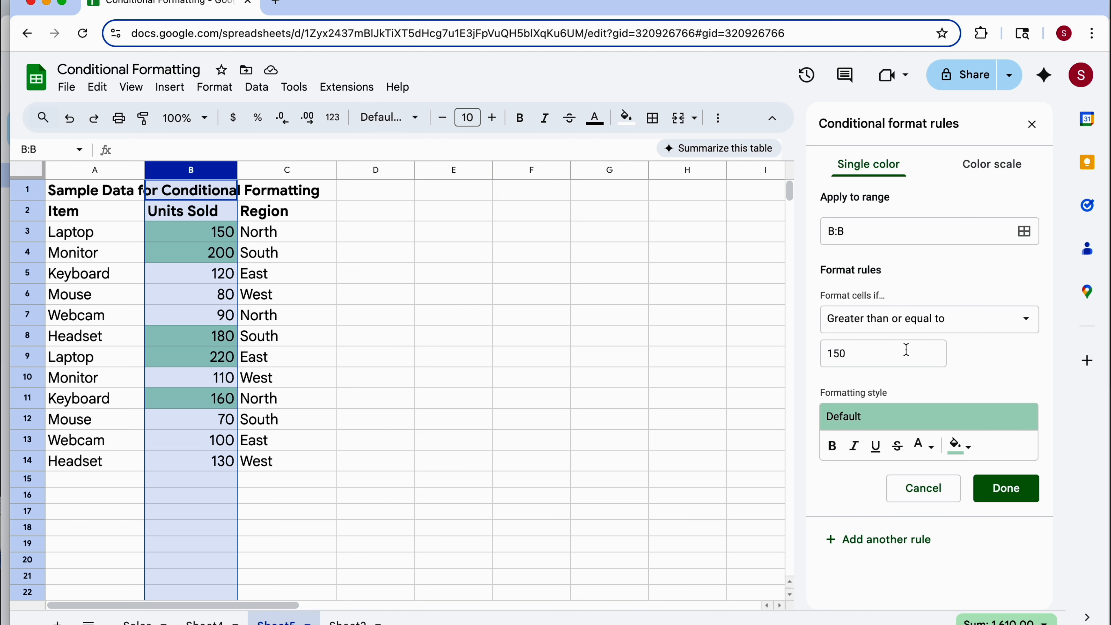
Step: Give the rule's formatting style a light green fill colour
left_click(970, 453)
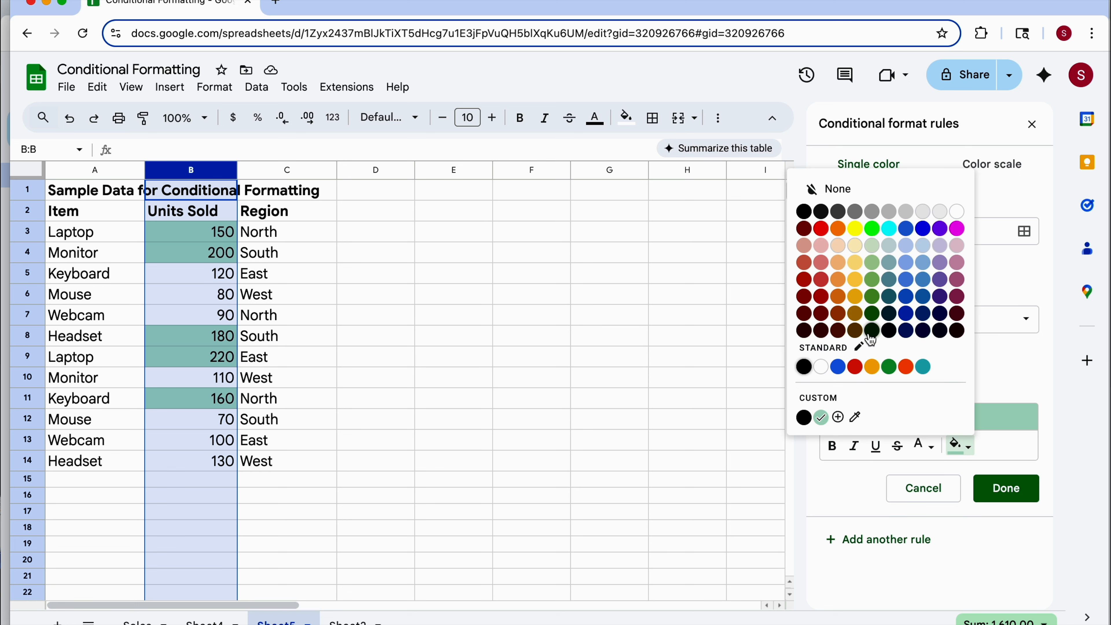
left_click(856, 245)
left_click(969, 451)
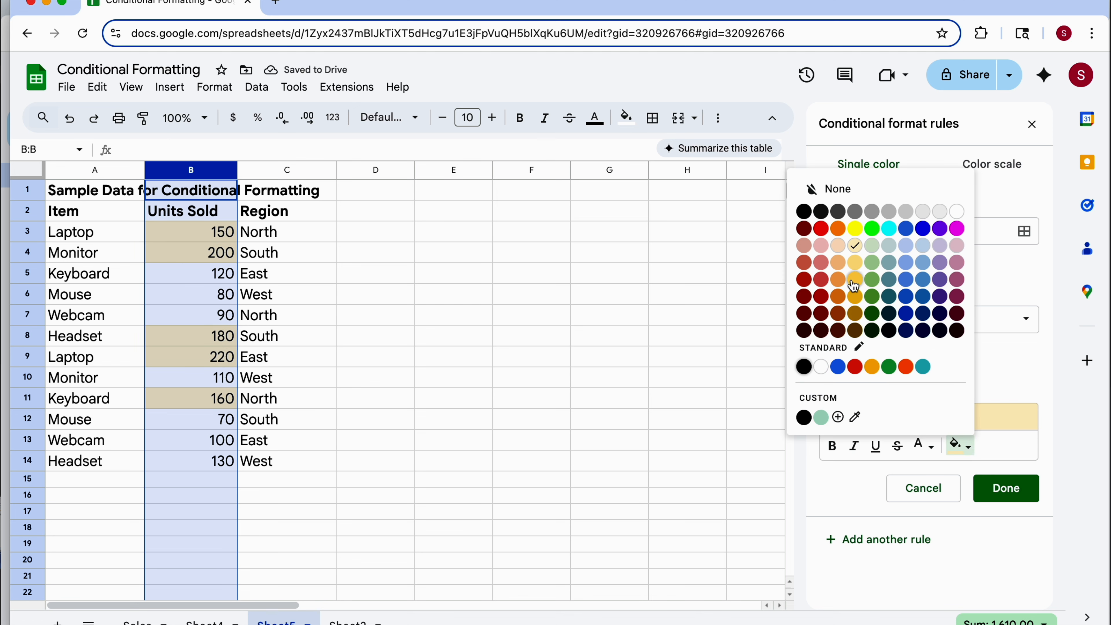
left_click(873, 248)
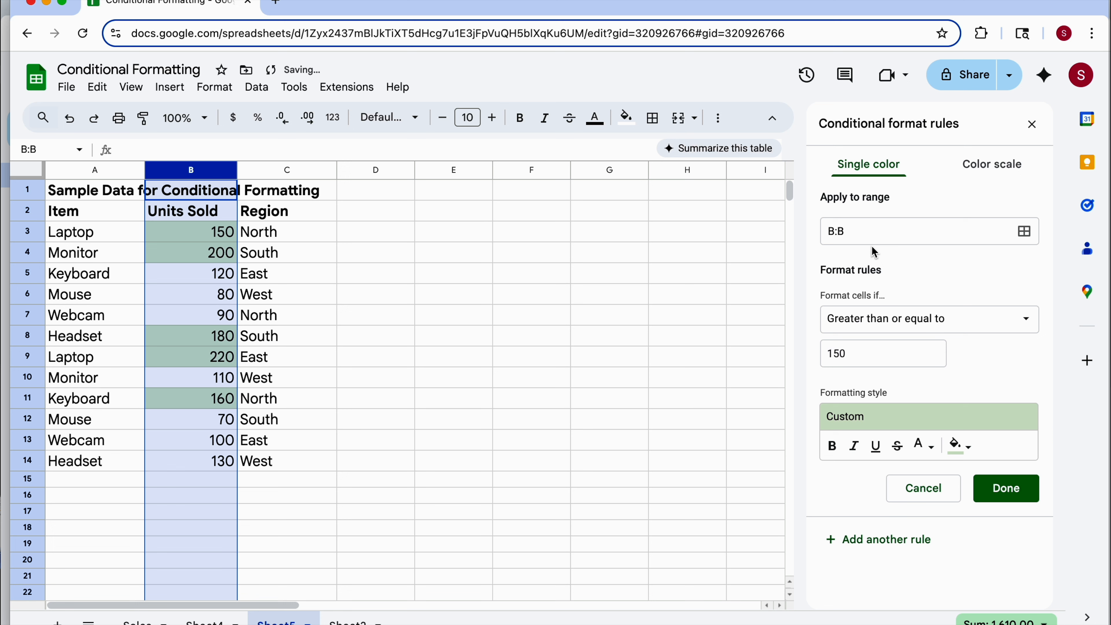
Step: Make the rule's matching values bold and italic, and save the rule
left_click(833, 451)
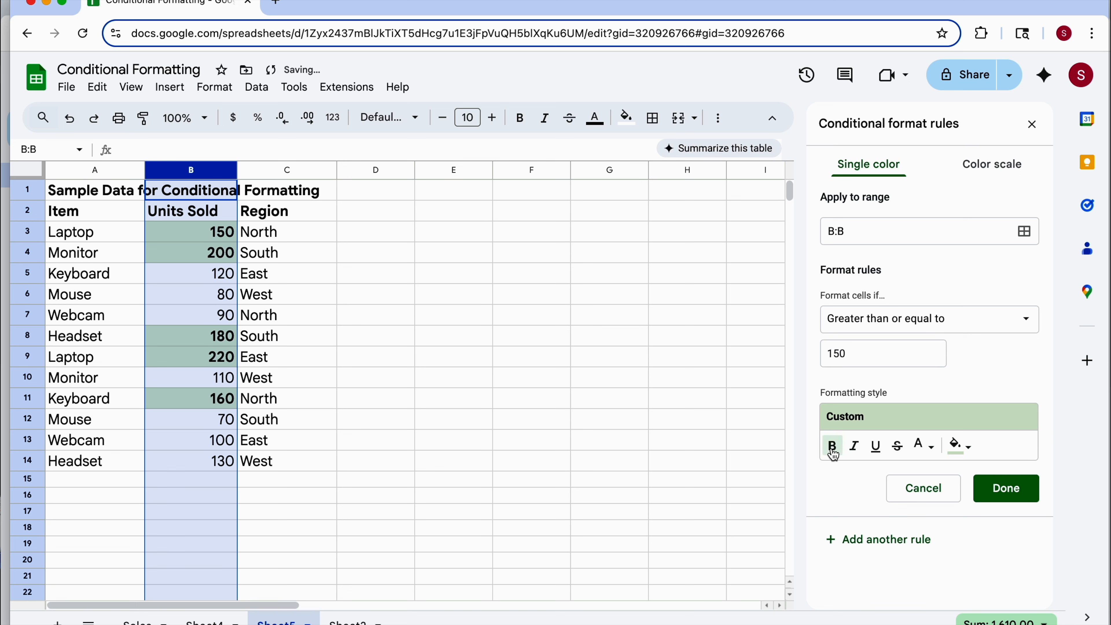
left_click(854, 451)
left_click(876, 451)
left_click(876, 451)
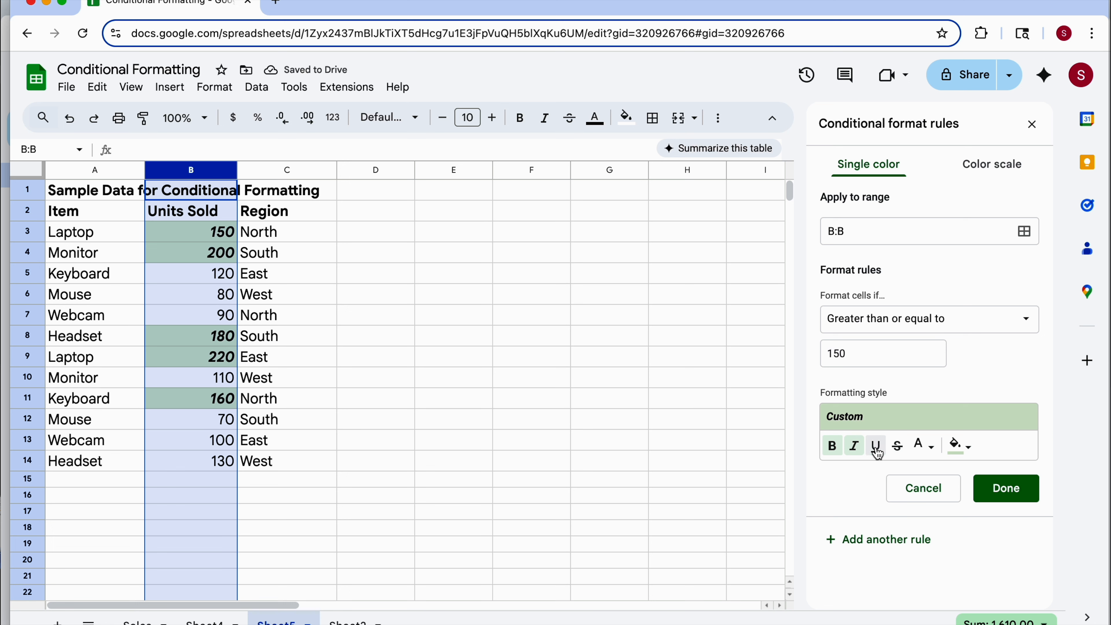
left_click(1006, 490)
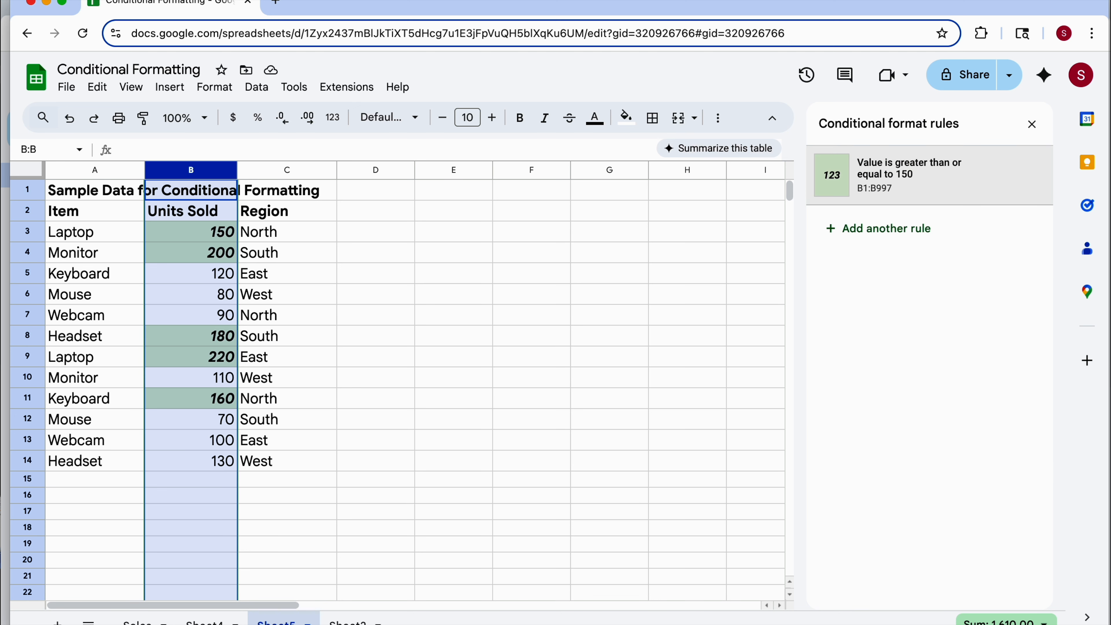
Step: Copy the Headset entry from cell A14 into A15 to begin a new data row
left_click(92, 484)
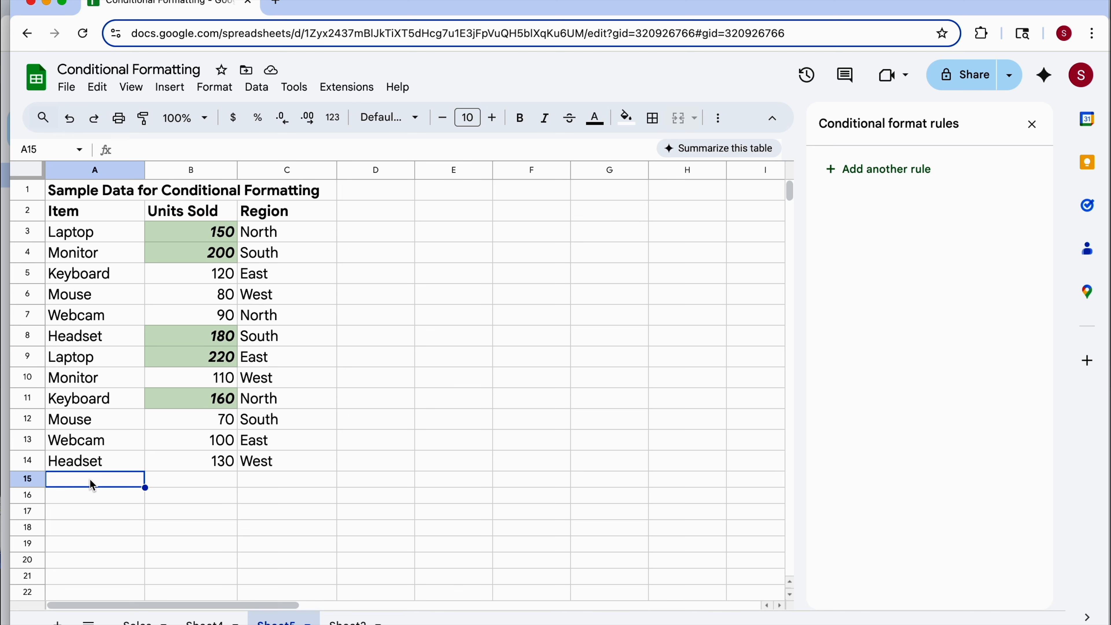
key("Up")
key("ctrl+c")
key("Down")
key("ctrl+v")
Step: Complete row 15 with 190 units sold and the region West
key("Right")
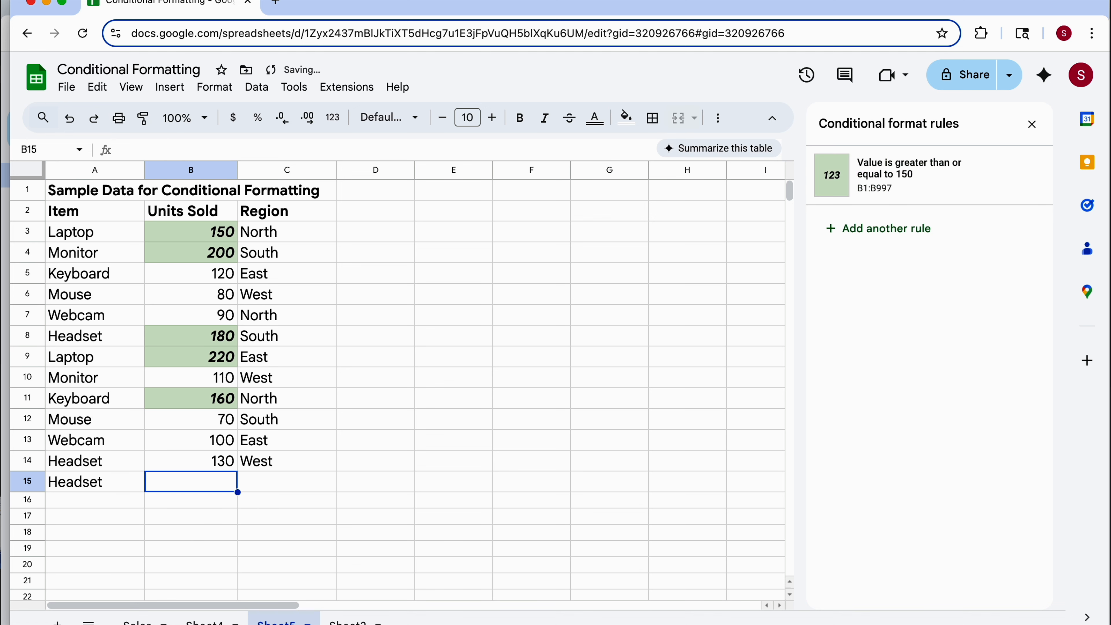
type("1")
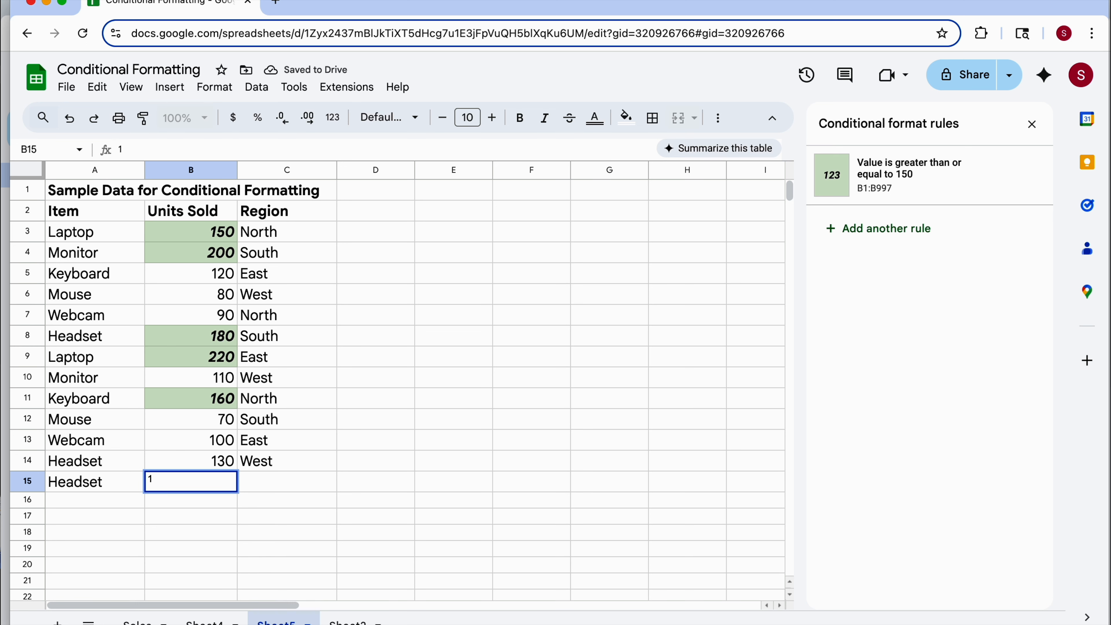
type("90")
key("Tab")
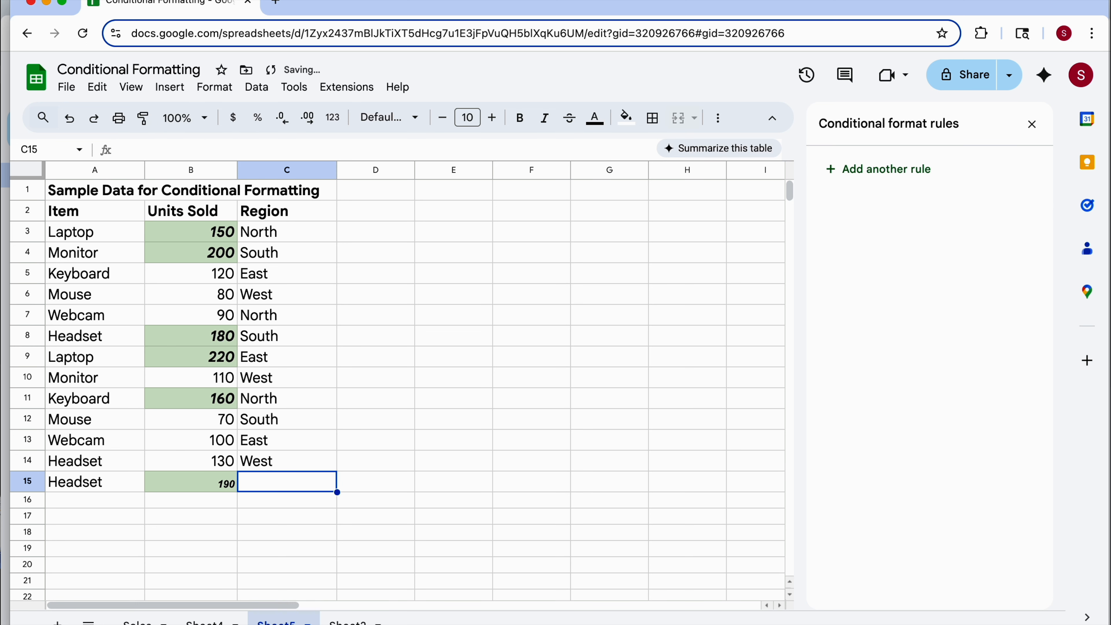
type("West")
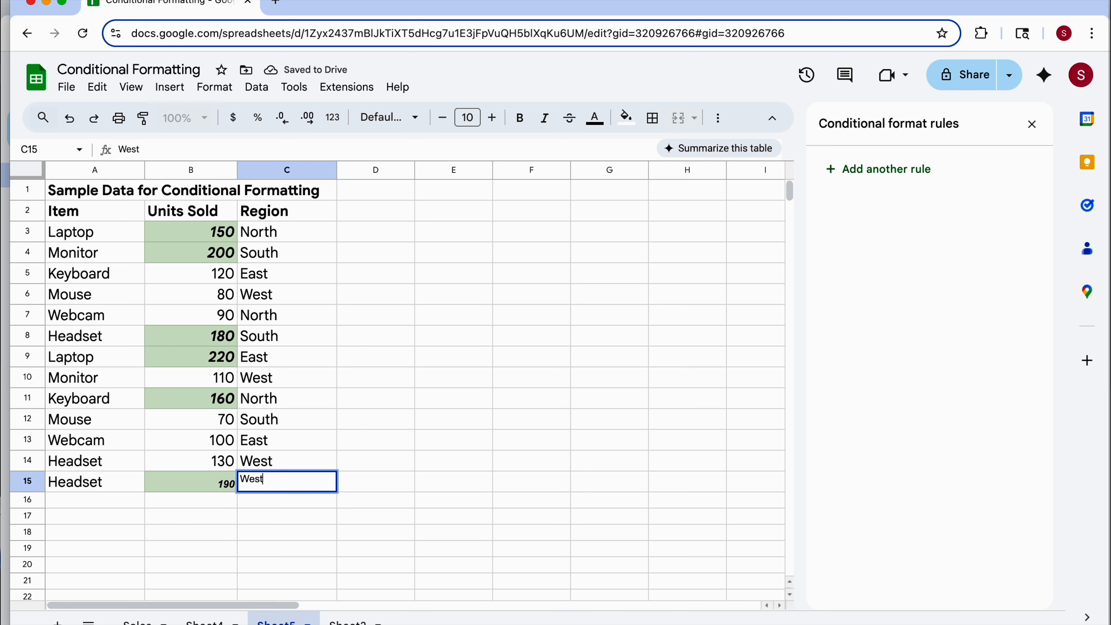
key("Down")
Step: Open the conditional formatting rule that covers cell B15 and view its text colour options
key("Up")
key("Left")
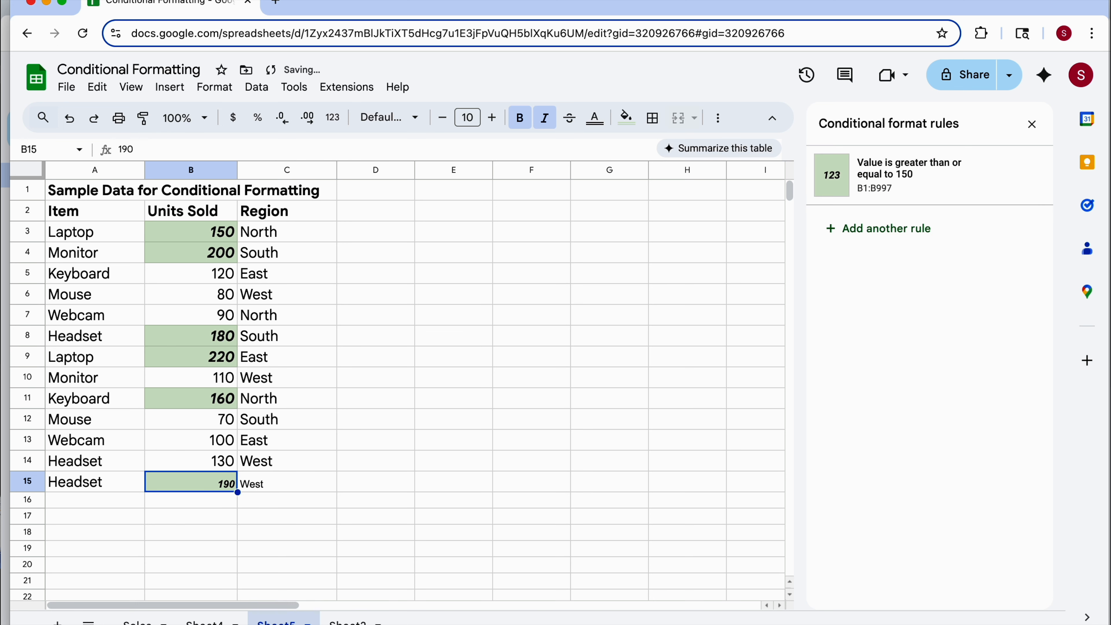
key("Left")
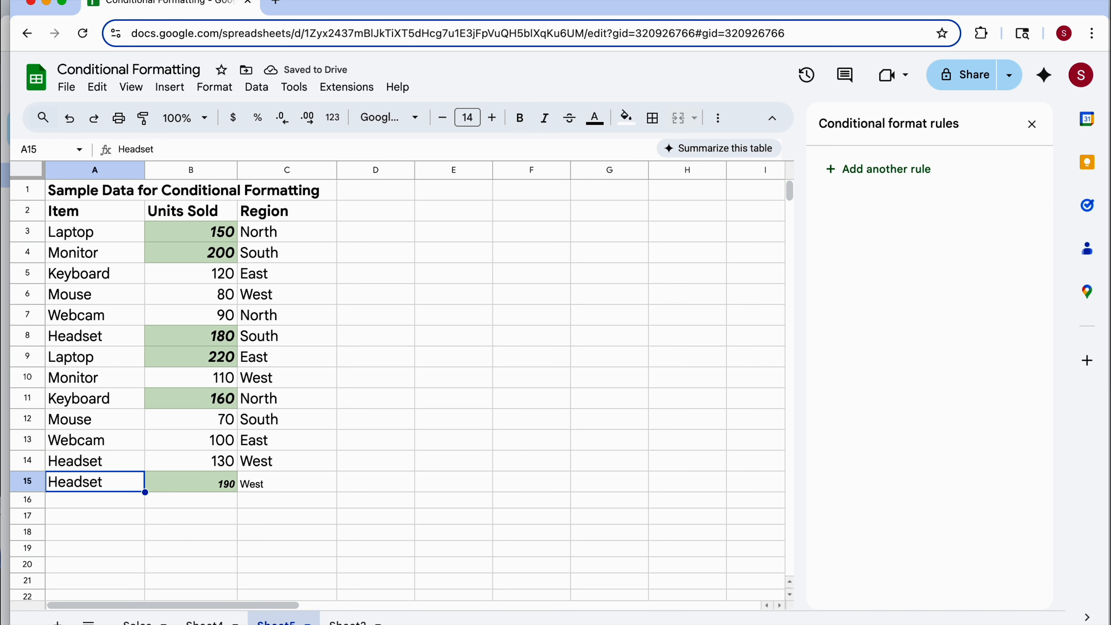
key("Right")
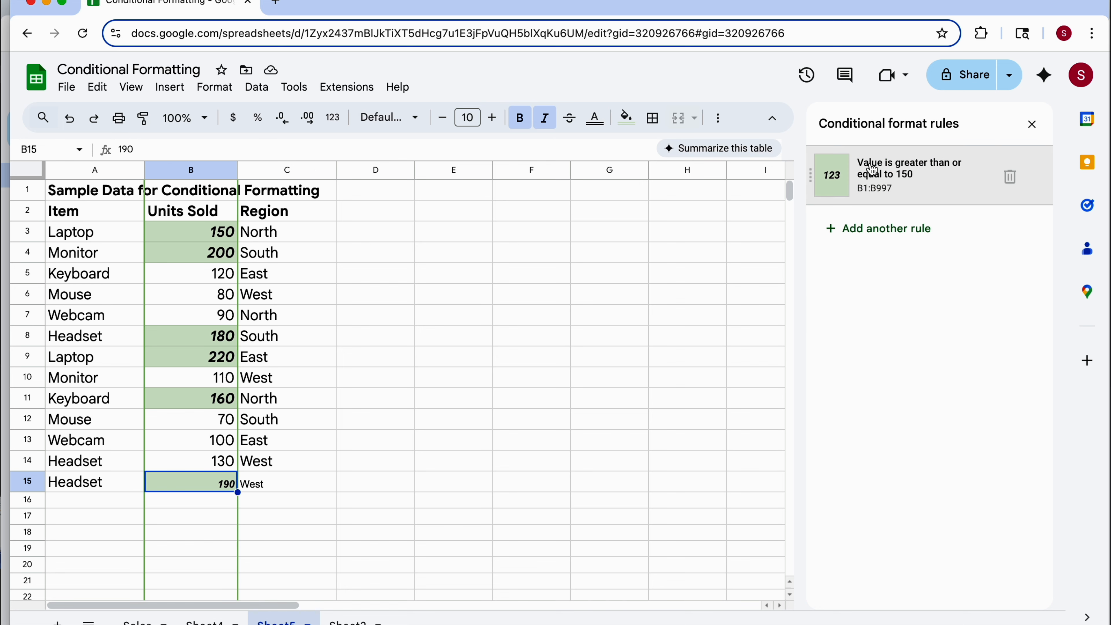
left_click(896, 187)
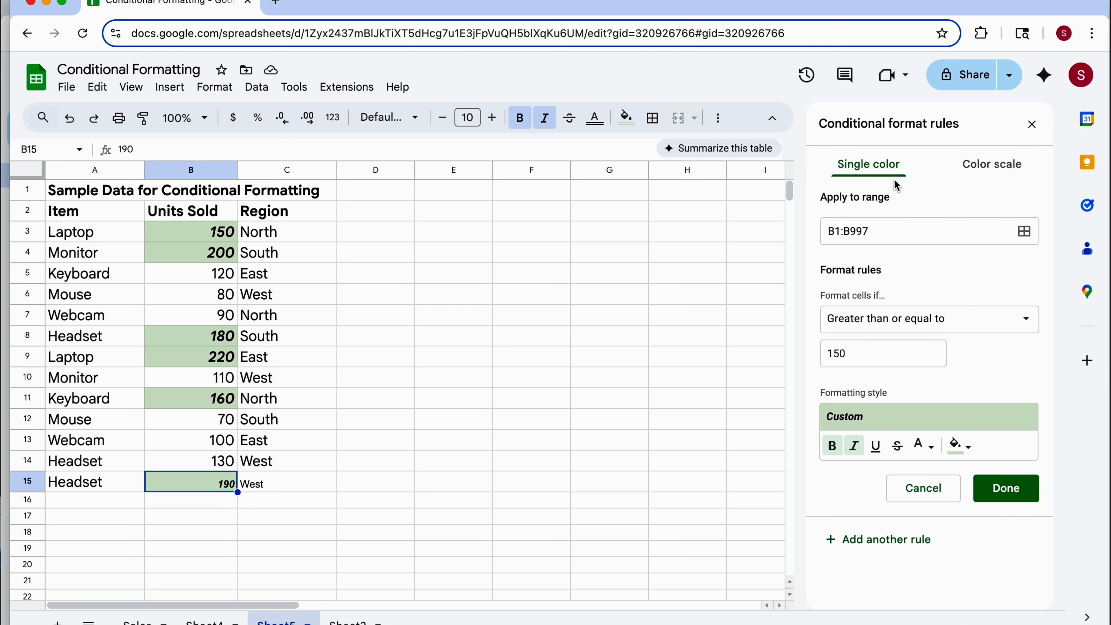
left_click(924, 447)
left_click(932, 419)
Step: Set the font size of columns A through C uniformly to 14
left_click(93, 481)
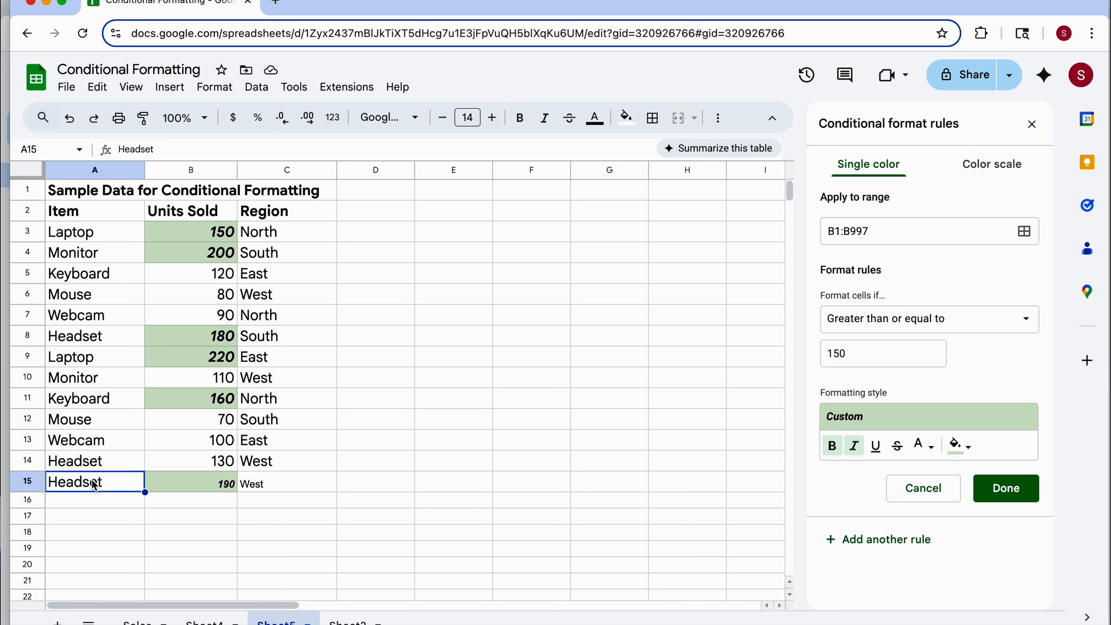
key("shift+Right")
key("shift+Right")
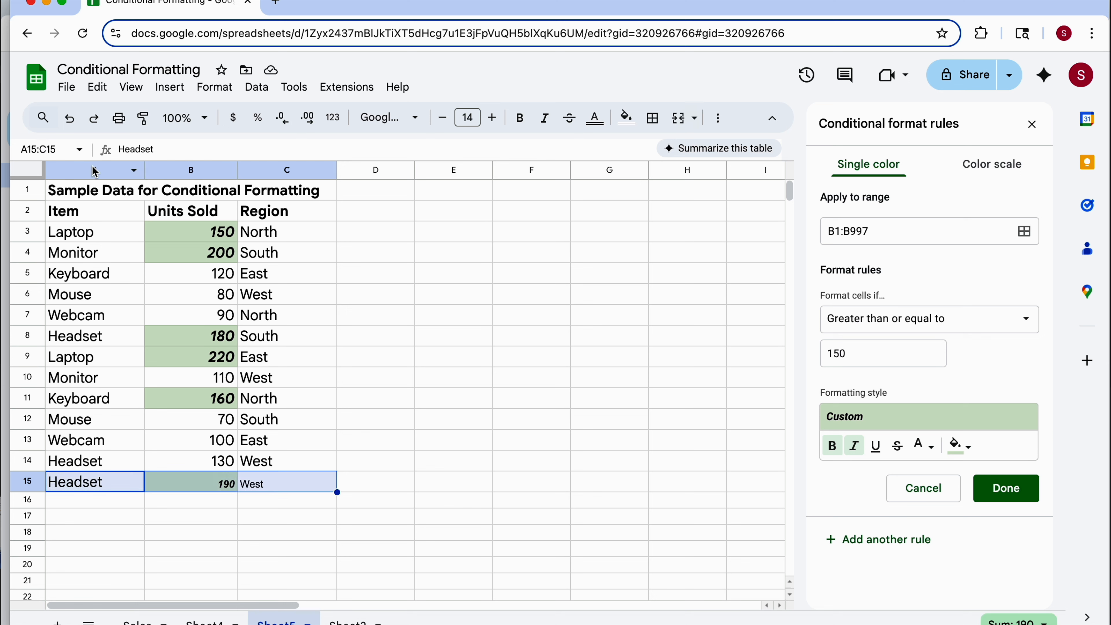
left_click(88, 278)
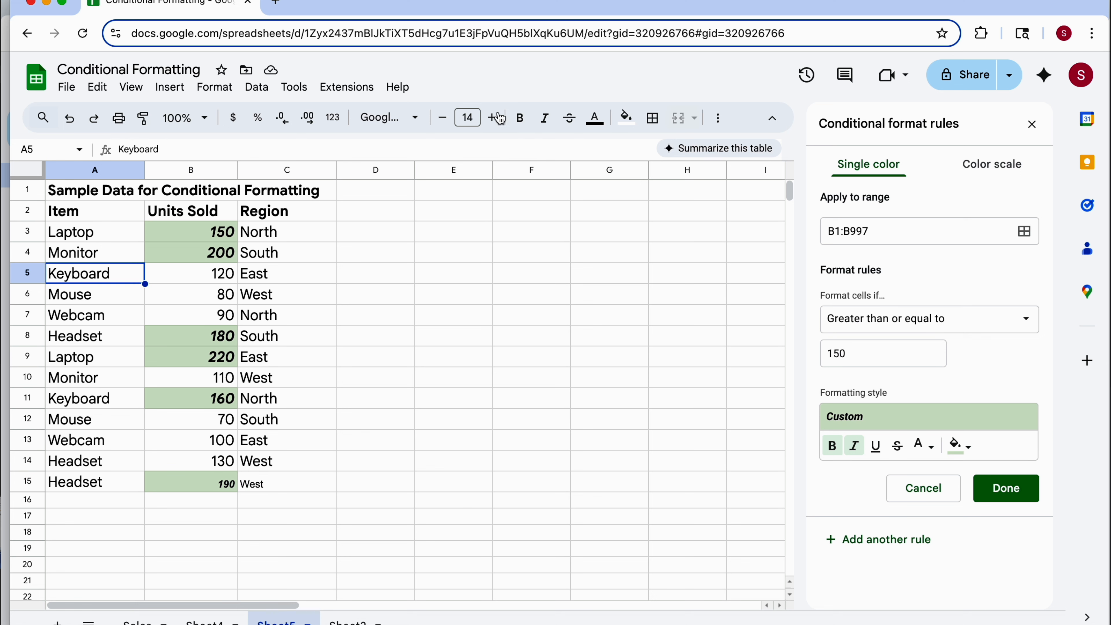
left_click(85, 174)
left_click(273, 173, "shift")
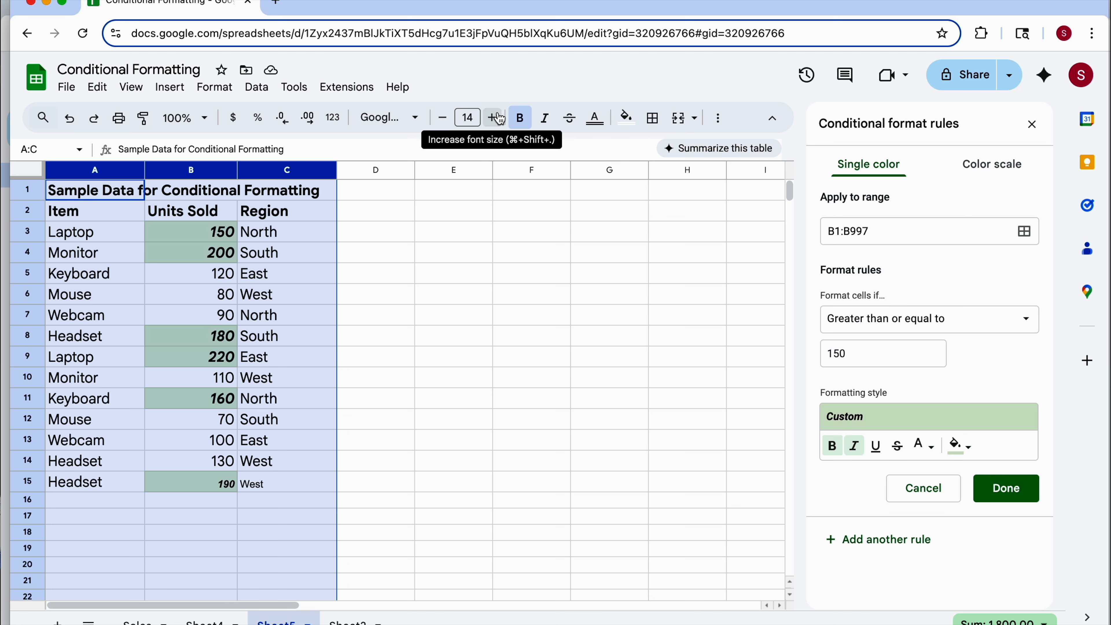
left_click(493, 117)
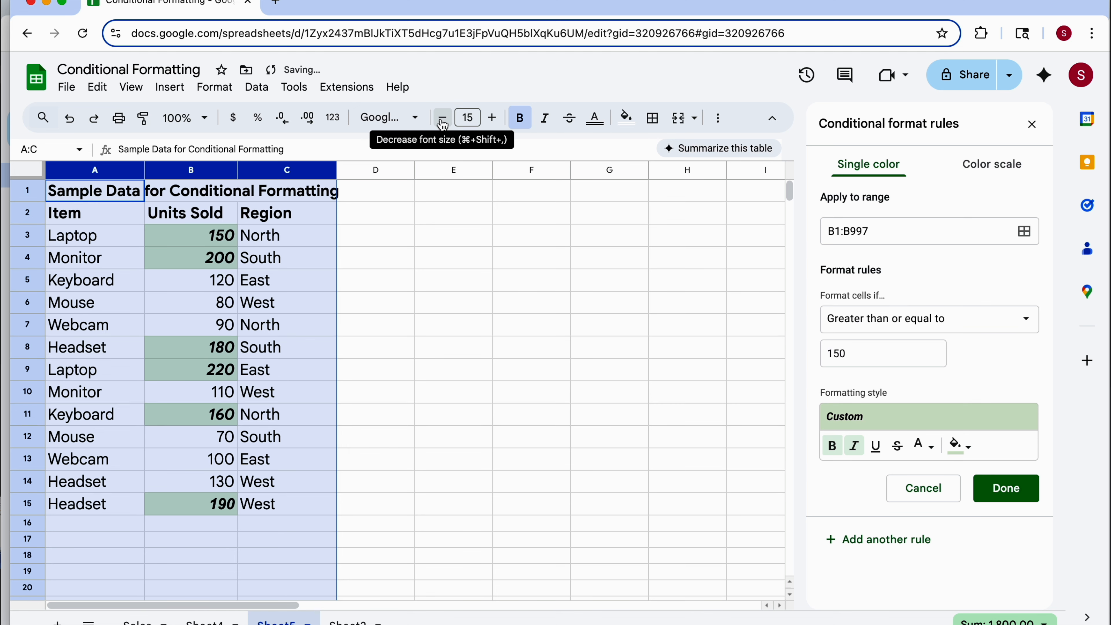
left_click(443, 118)
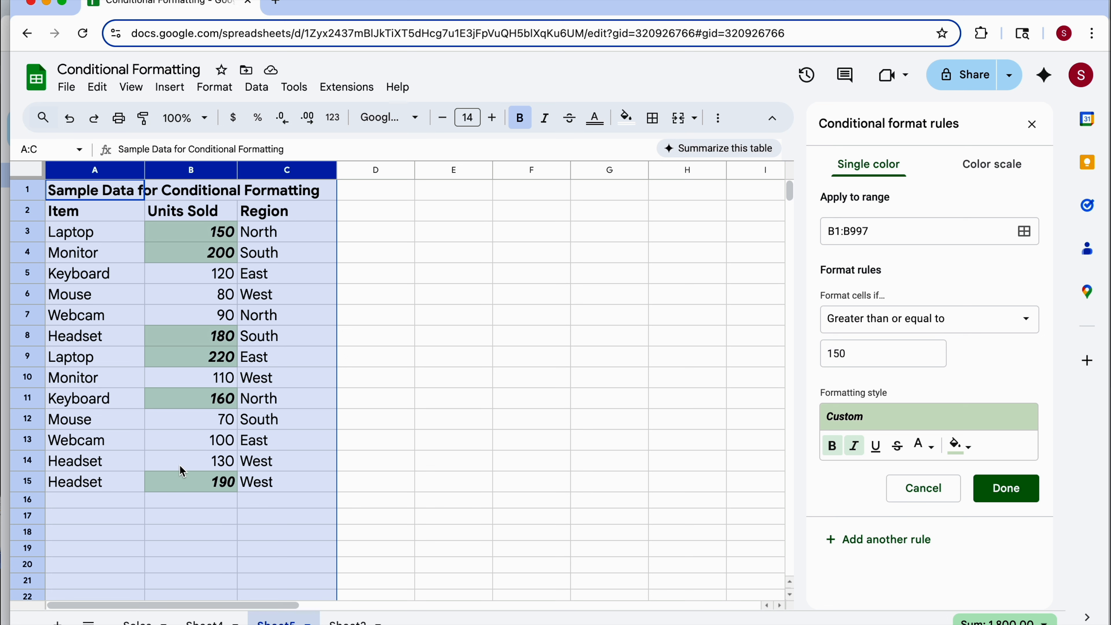
left_click(428, 333)
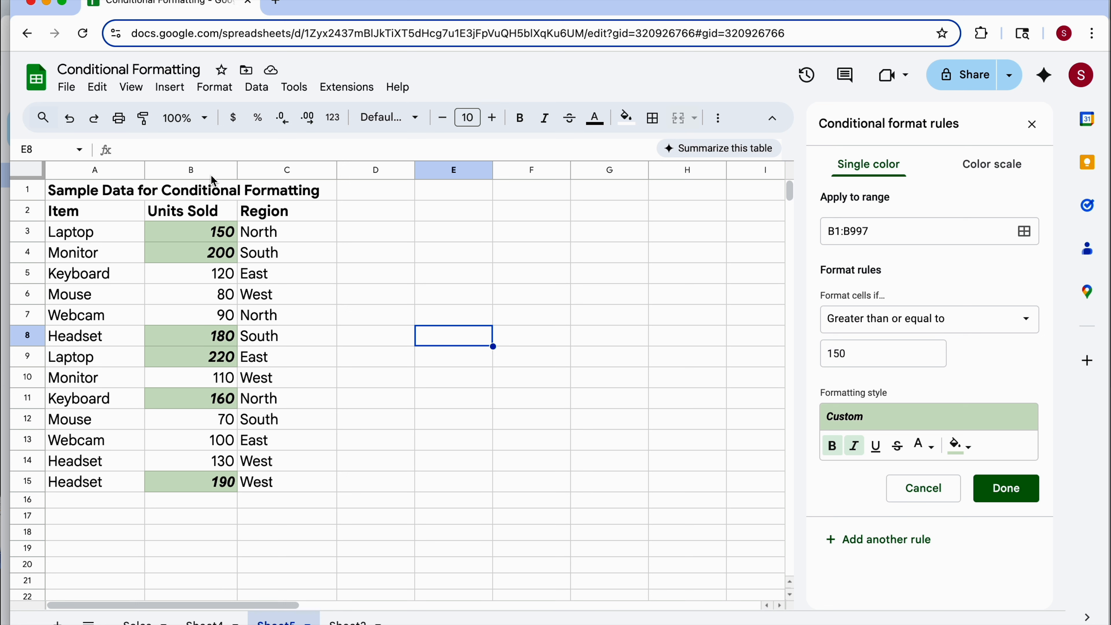
Step: Add another conditional formatting rule for column B, range B1:B997, matching values less than or equal to 70
left_click(195, 170)
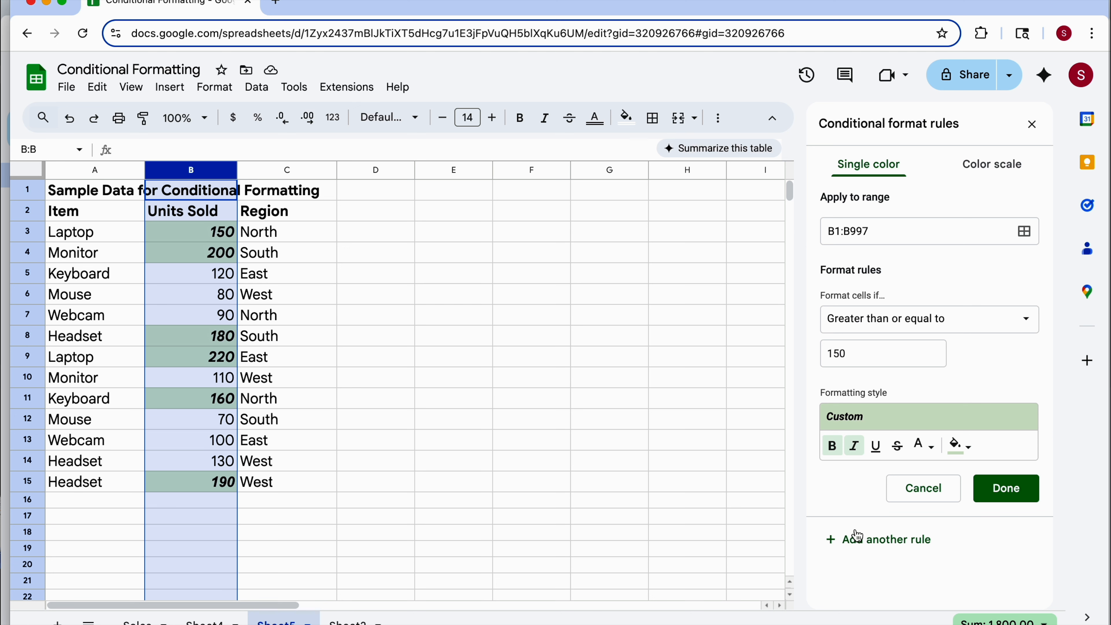
left_click(881, 543)
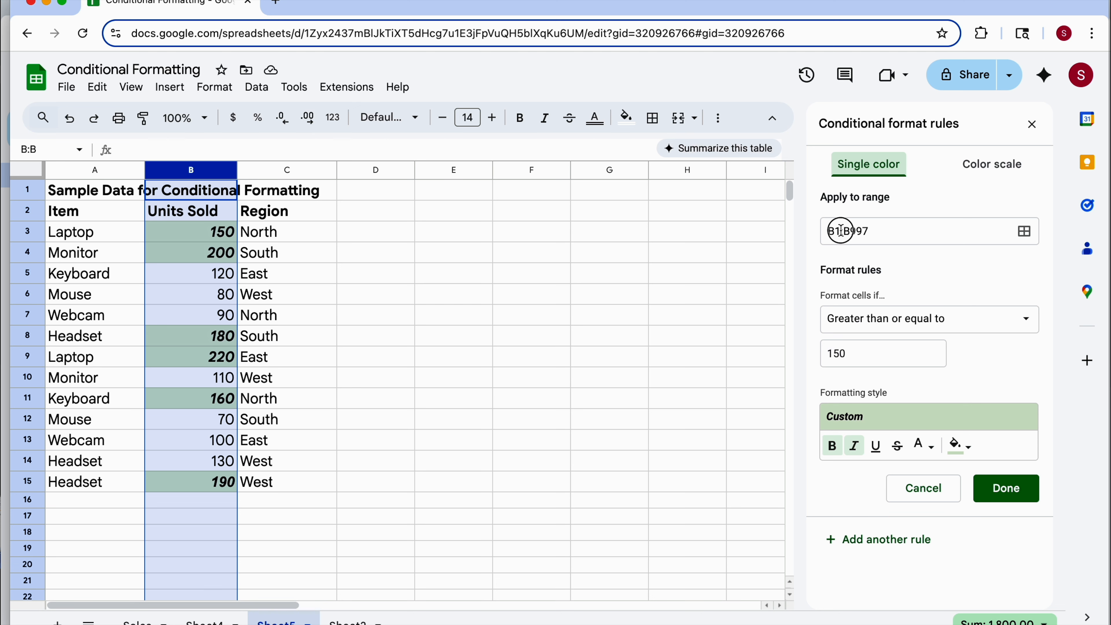
left_click(840, 231)
key("BackSpace")
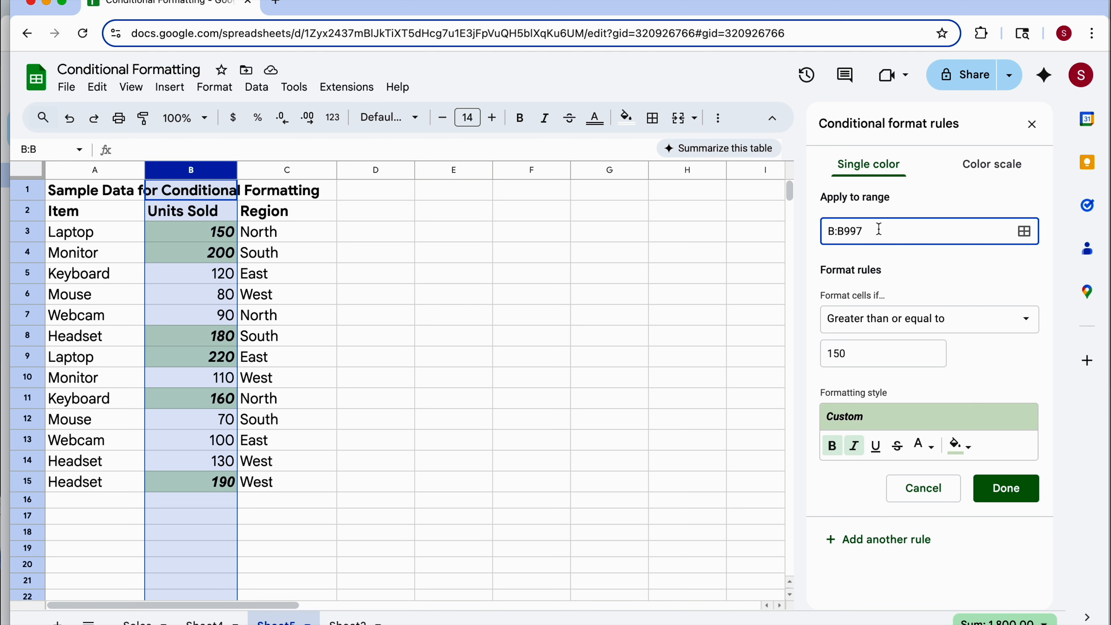
left_click(874, 228)
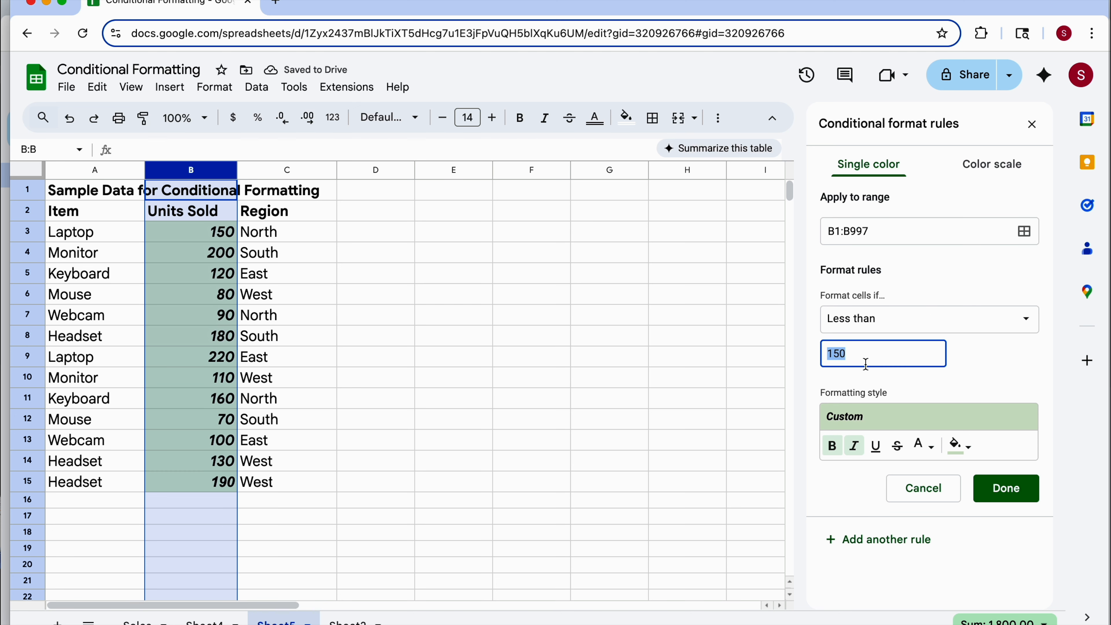
left_click(954, 328)
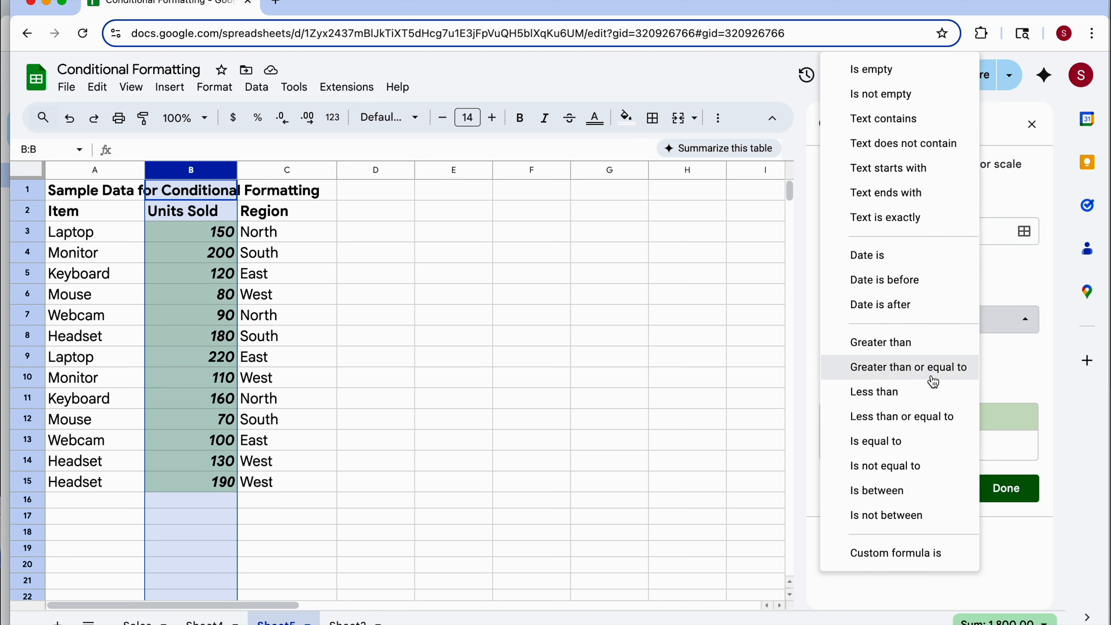
left_click(919, 418)
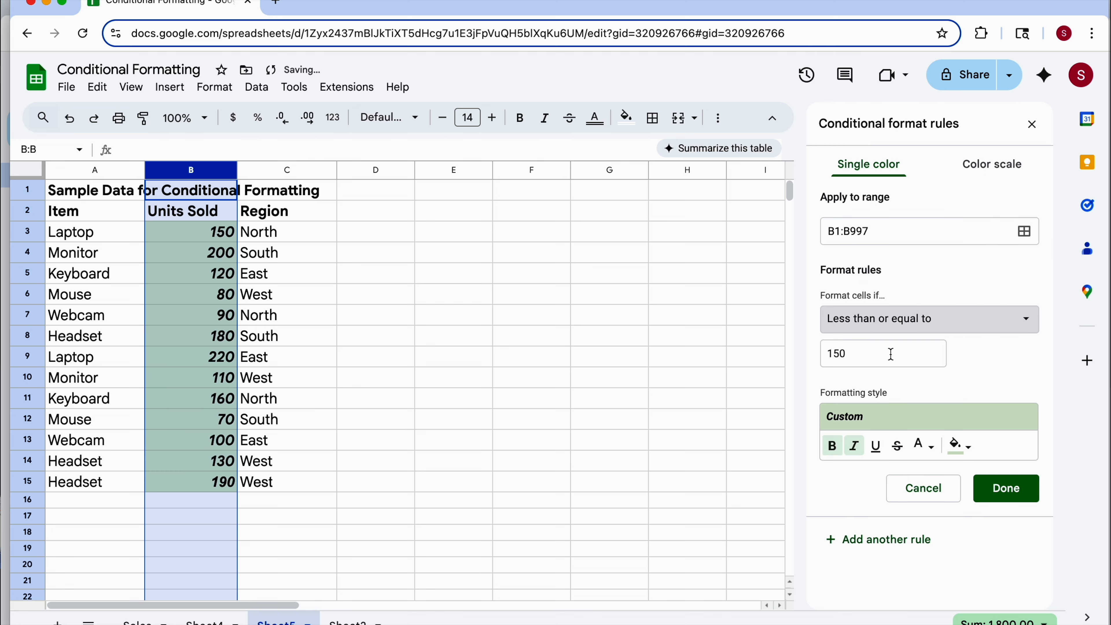
double_click(871, 355)
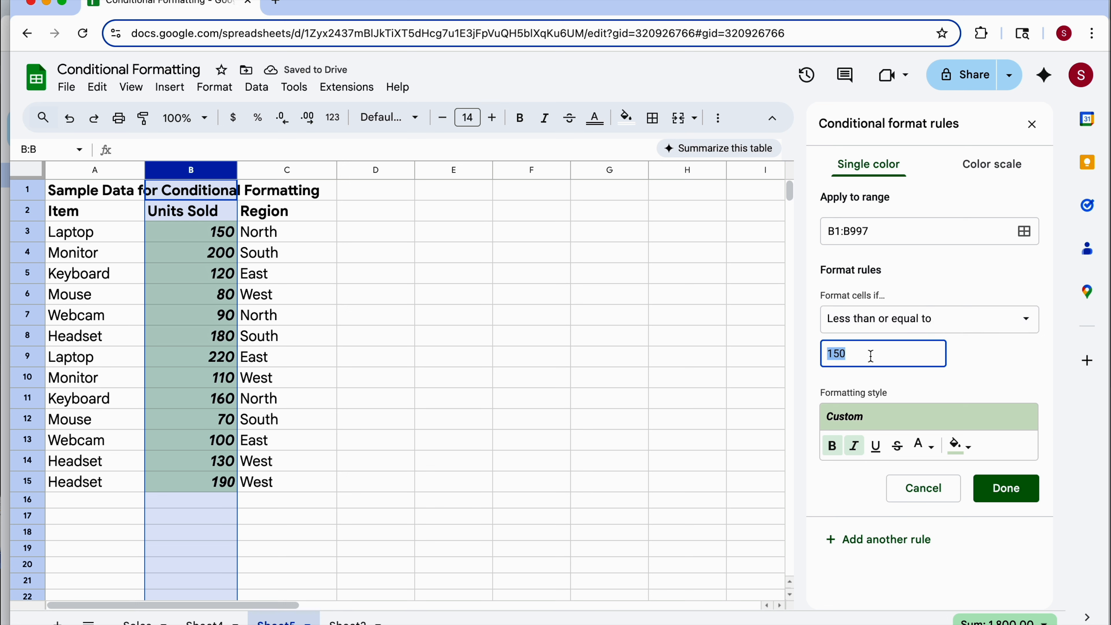
type("70")
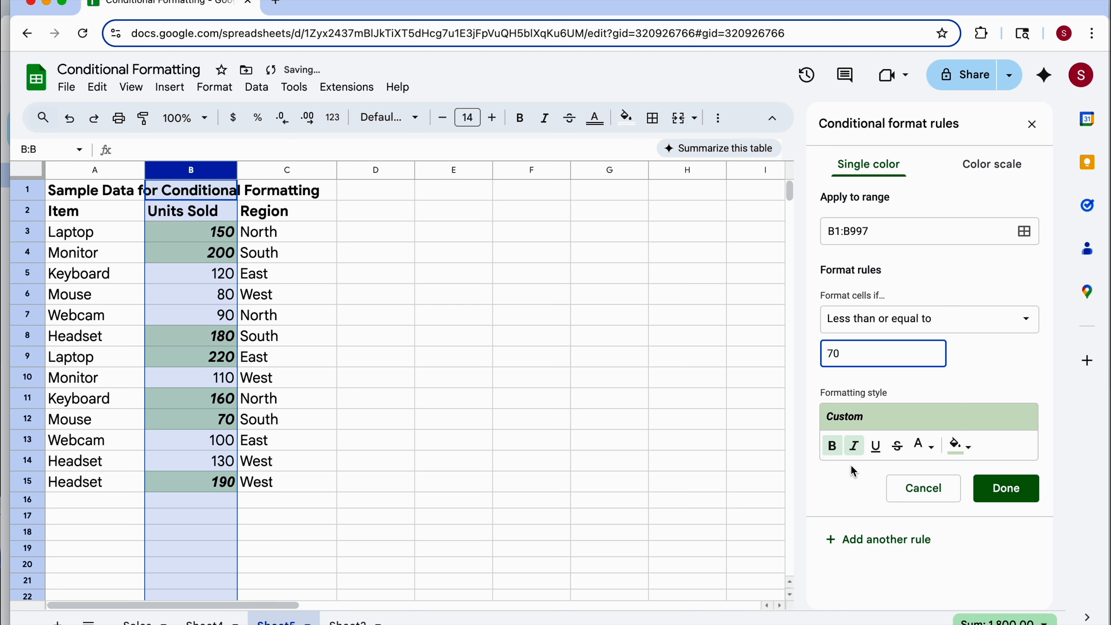
Step: Give the new rule a light yellow fill and save it
left_click(960, 446)
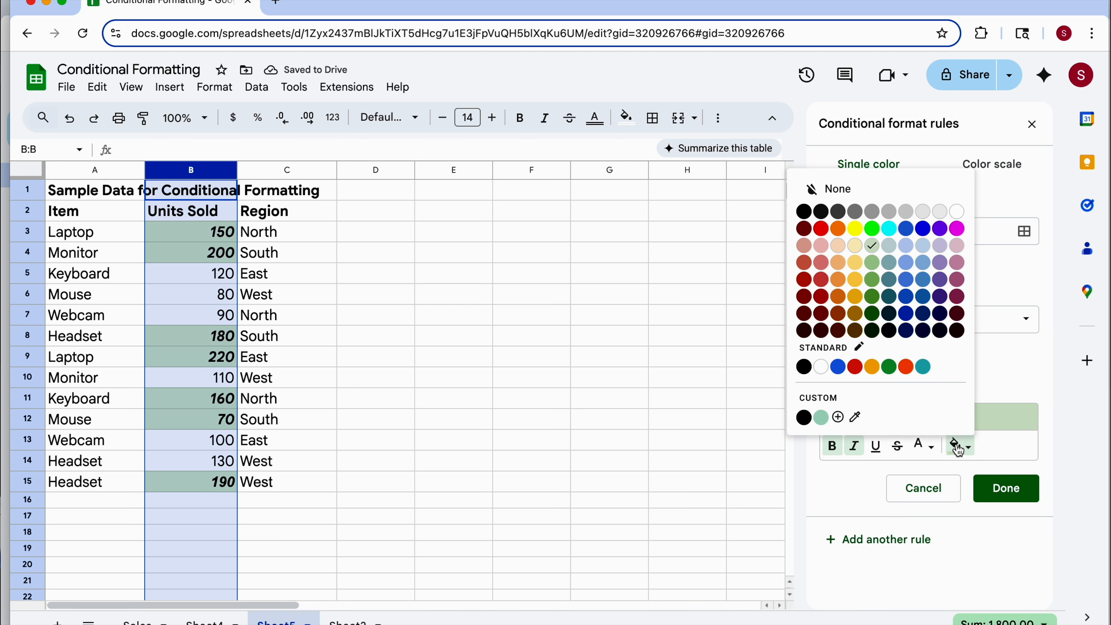
left_click(856, 246)
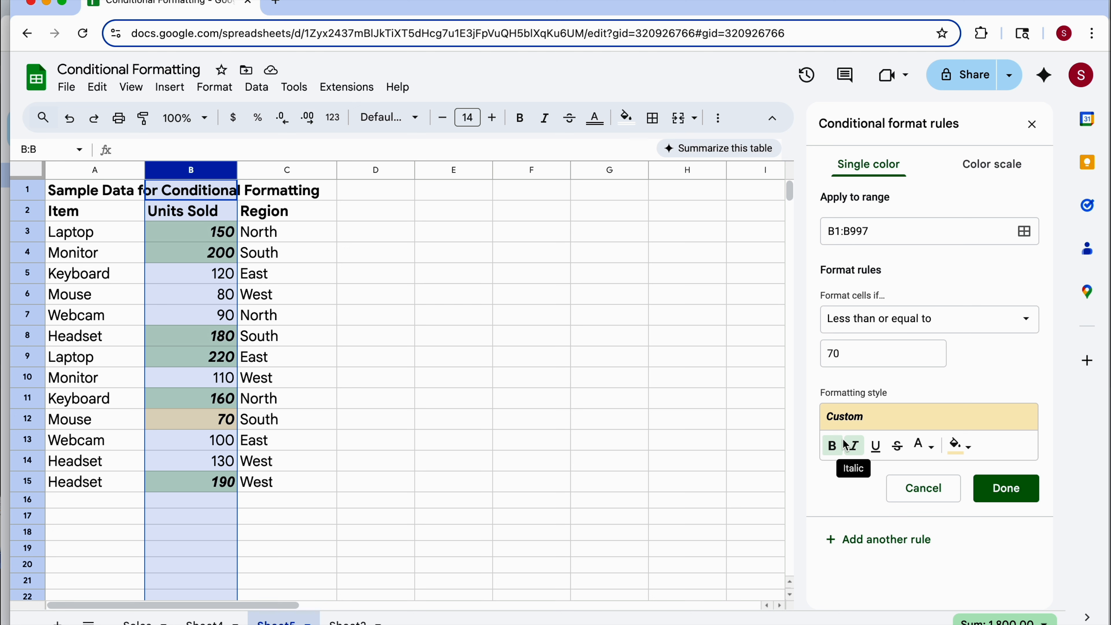
left_click(1005, 487)
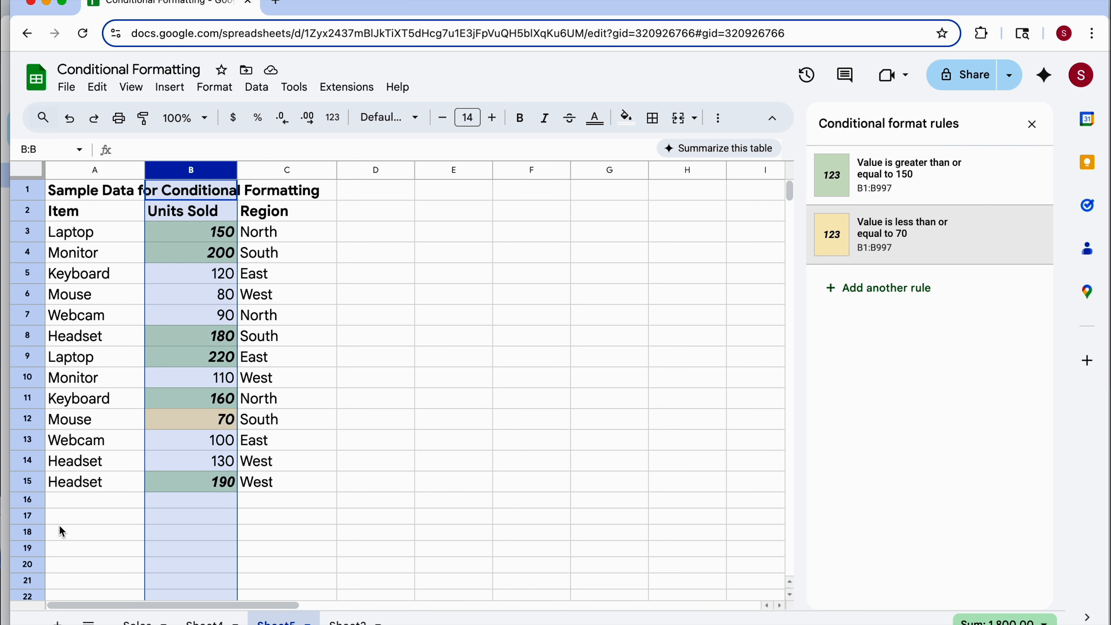
Step: Copy the Mouse entry from cell A12 into A16 to begin a new data row
left_click(107, 505)
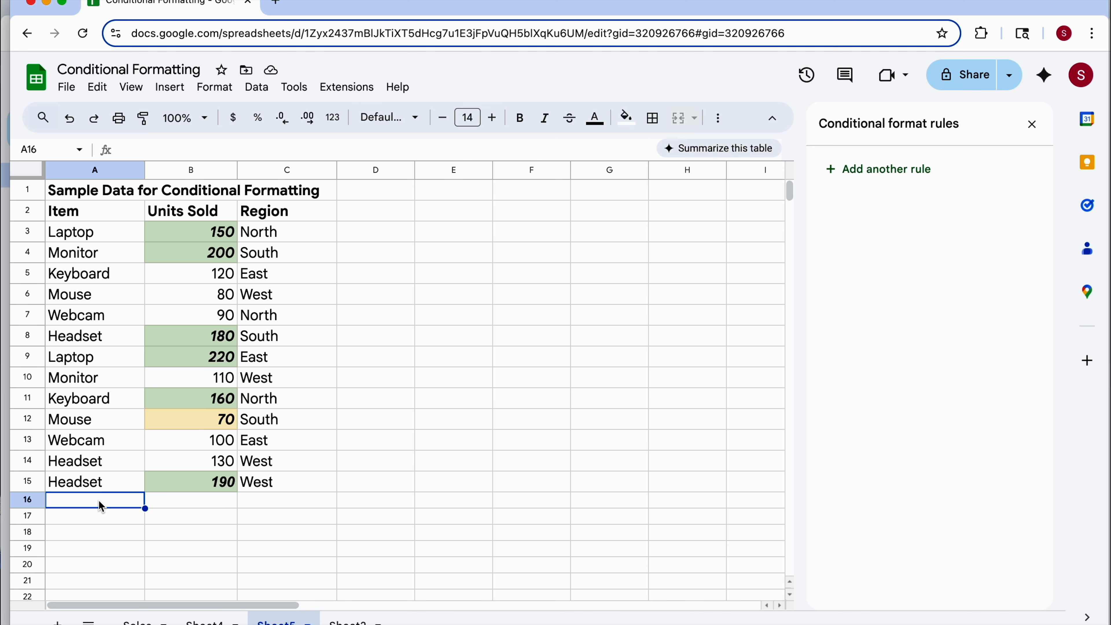
left_click(89, 424)
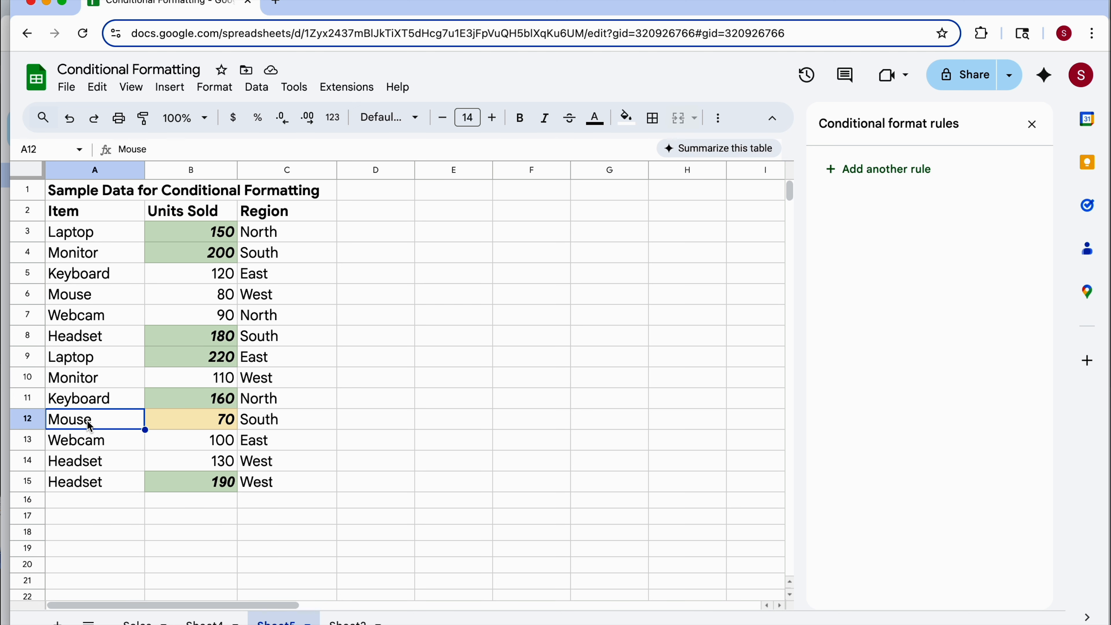
key("cmd+c")
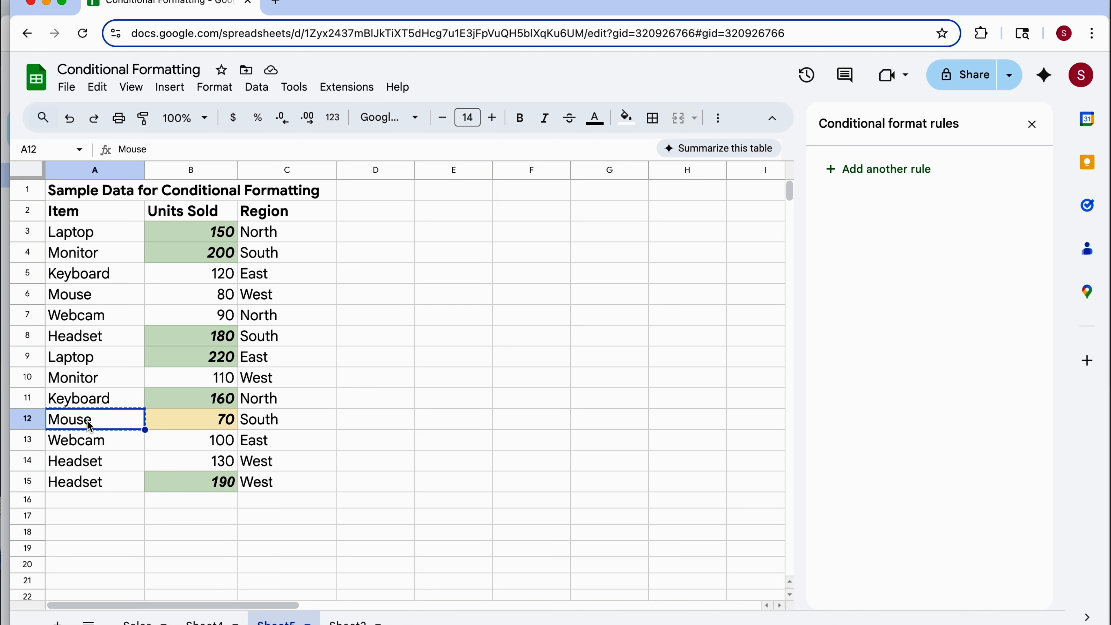
left_click(81, 505)
key("cmd+v")
Step: Complete row 16 with 50 units sold and the region West copied from C15, and close the conditional formatting rules
left_click(195, 500)
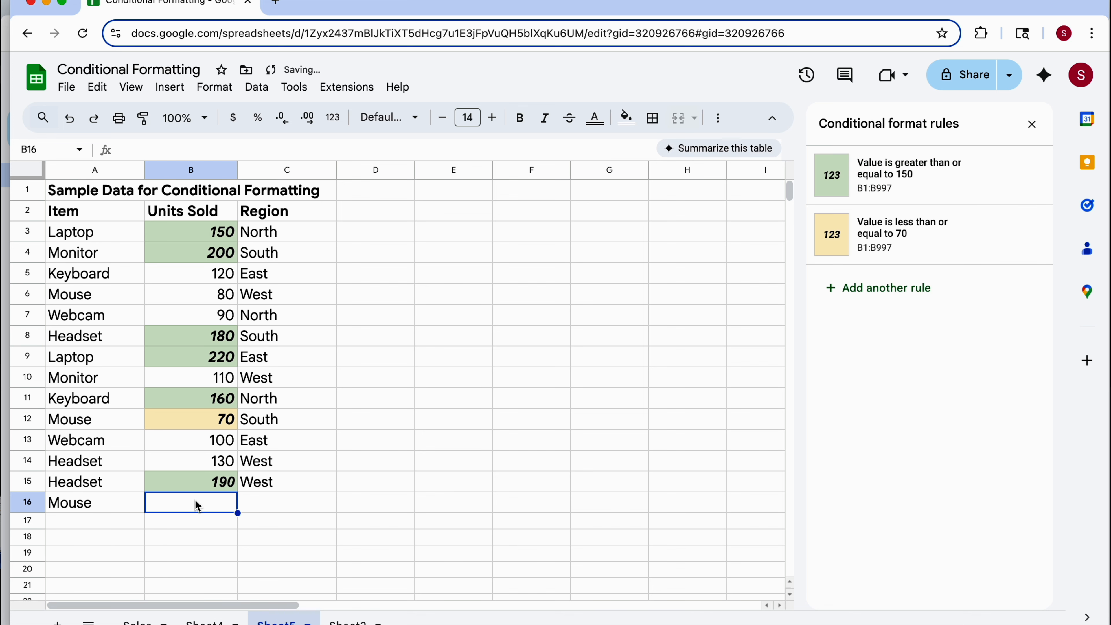
type("50")
key("Tab")
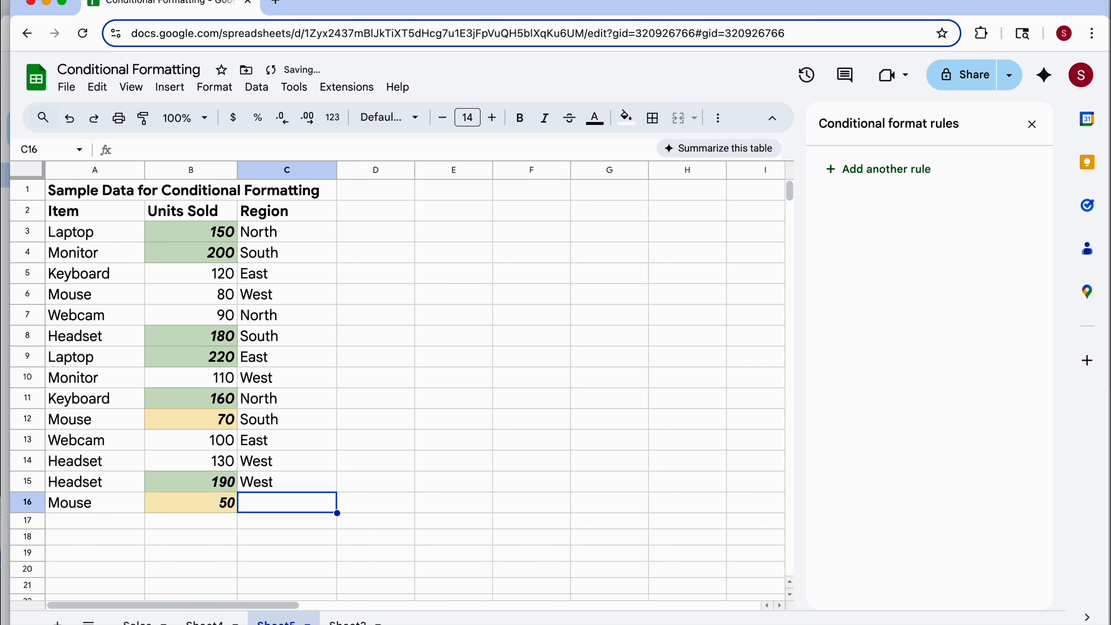
key("Up")
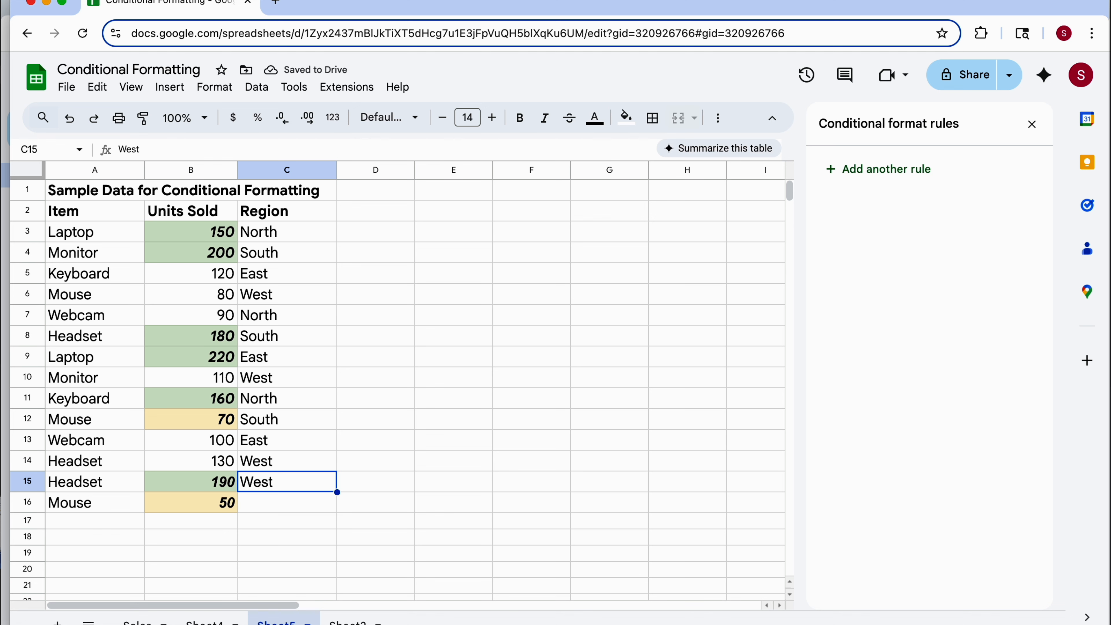
key("super+c")
key("Down")
key("super+v")
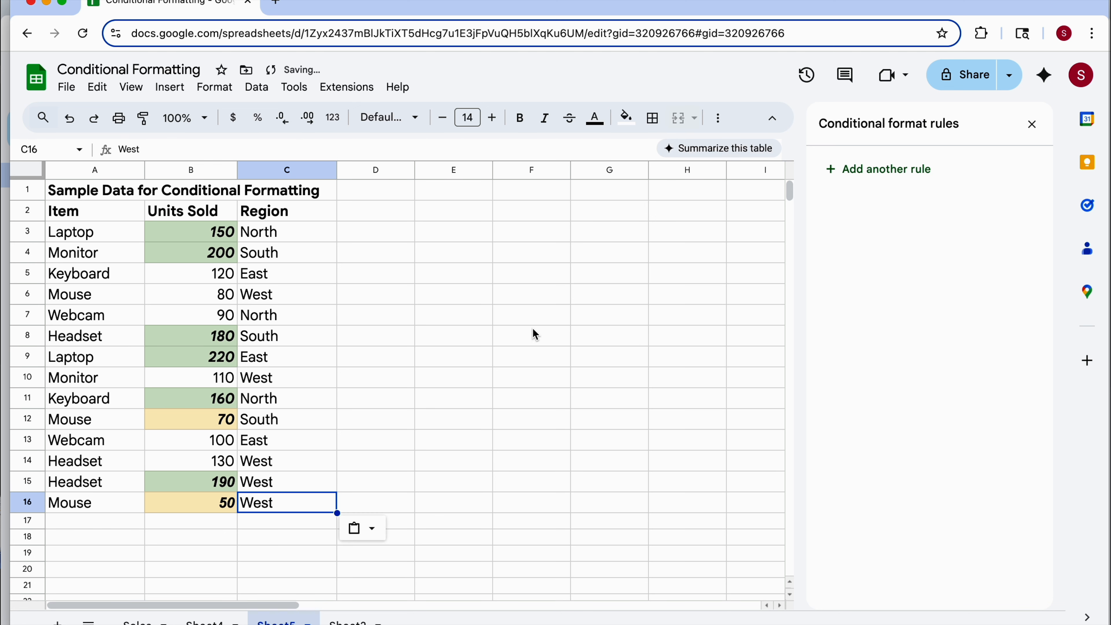
left_click(1031, 124)
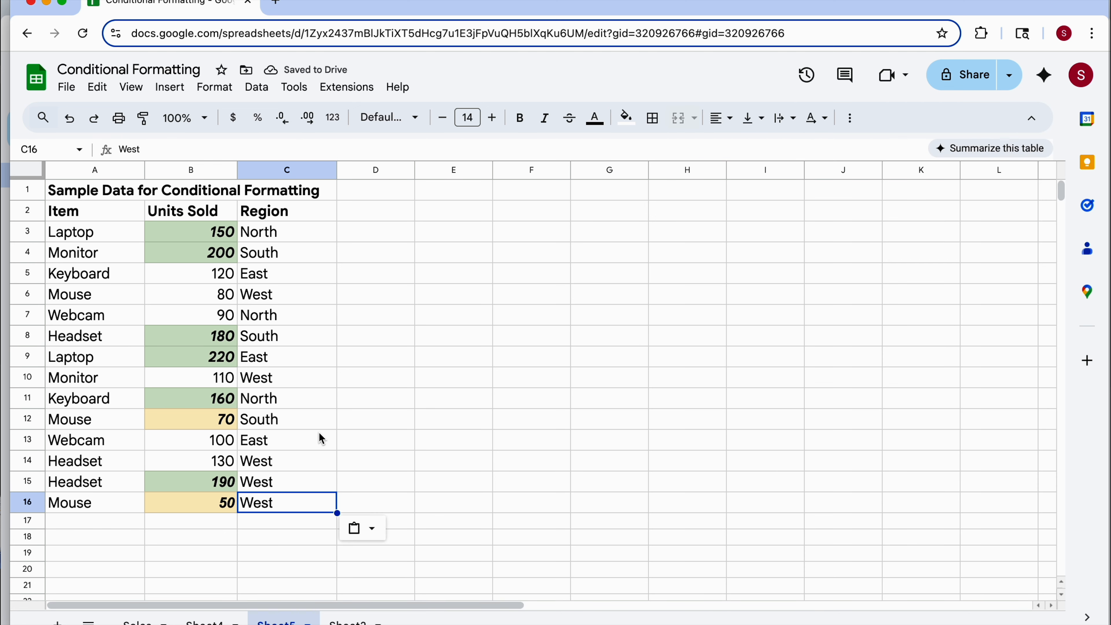